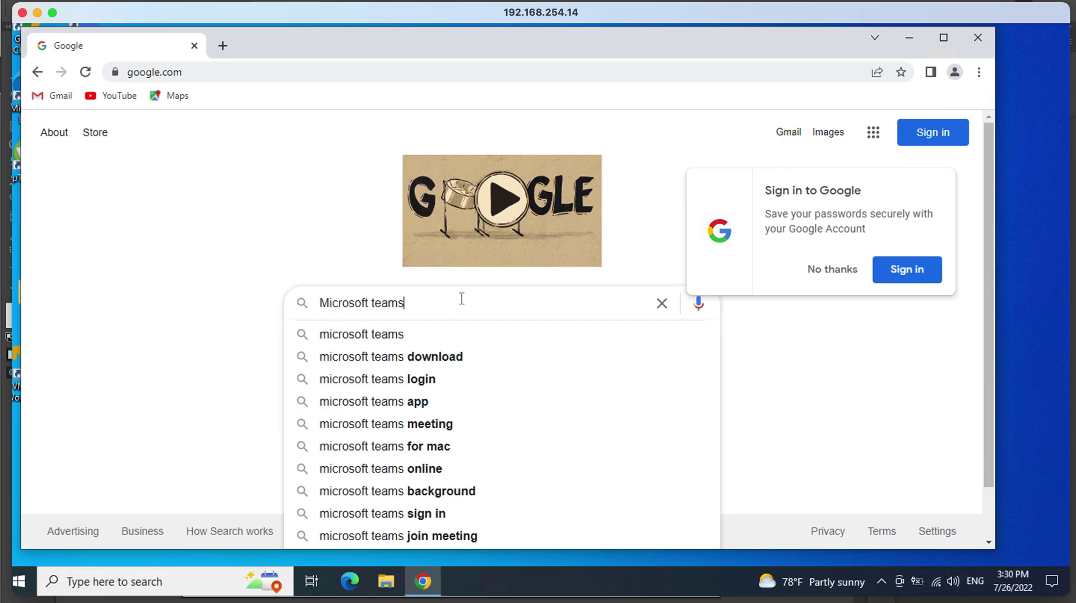
Search Google for the 'microsoft teams download' suggestion.
key("Down")
key("Down")
key("Down")
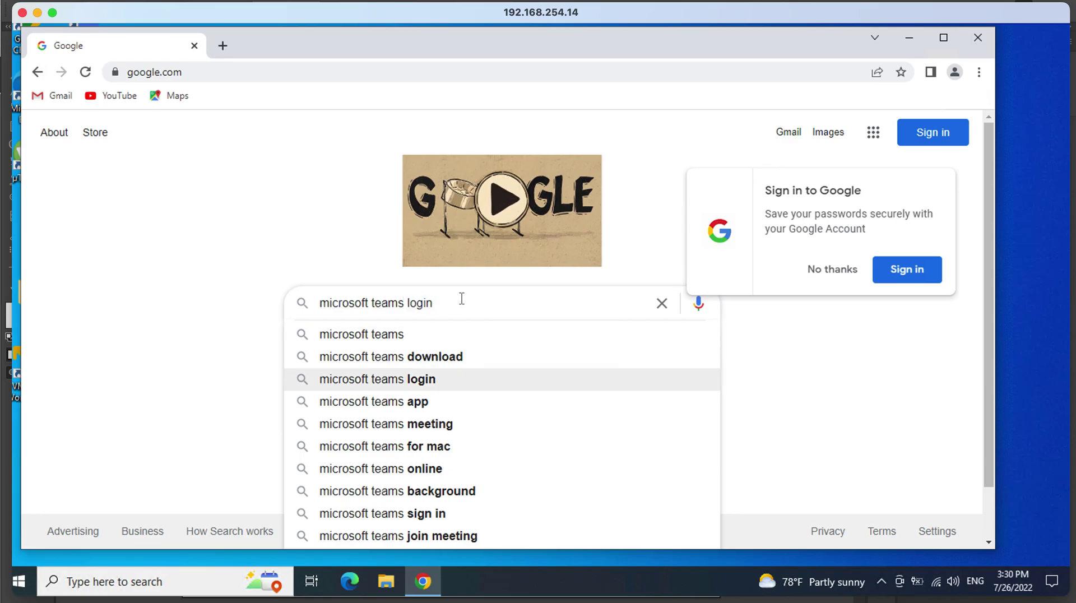
key("Up")
key("Return")
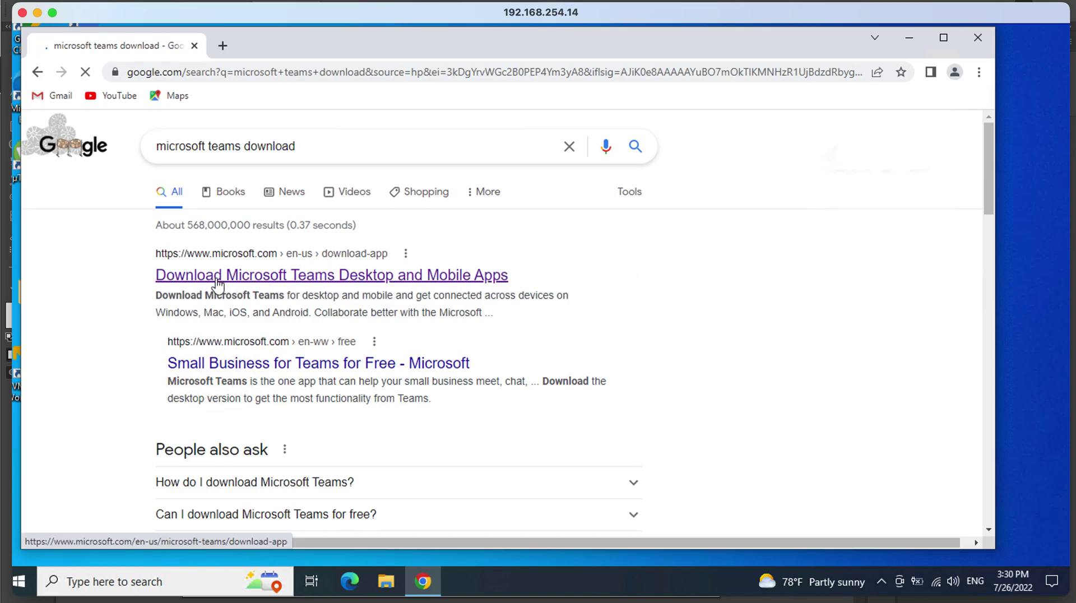
Download the Teams for work or school Windows installer, TeamsSetup_c_w_.exe, from Microsoft's download page.
left_click(310, 278)
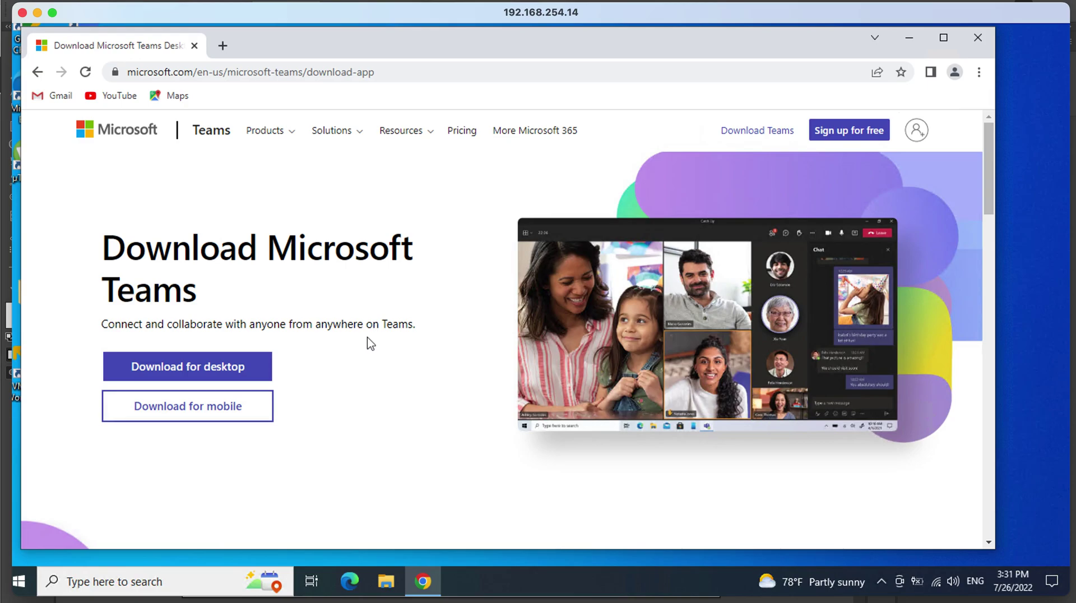
left_click(219, 370)
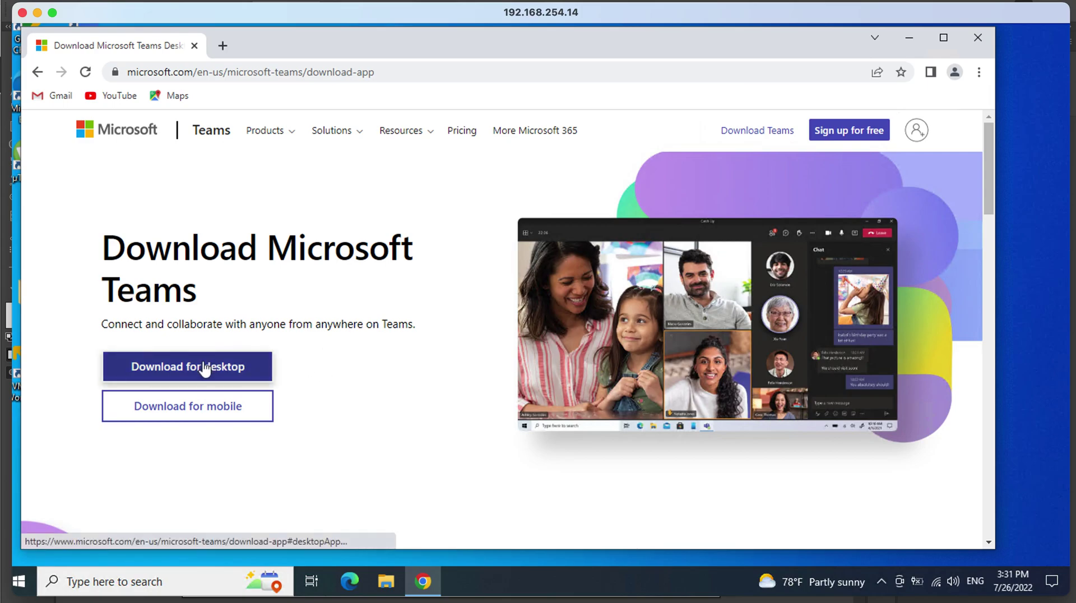
left_click(204, 369)
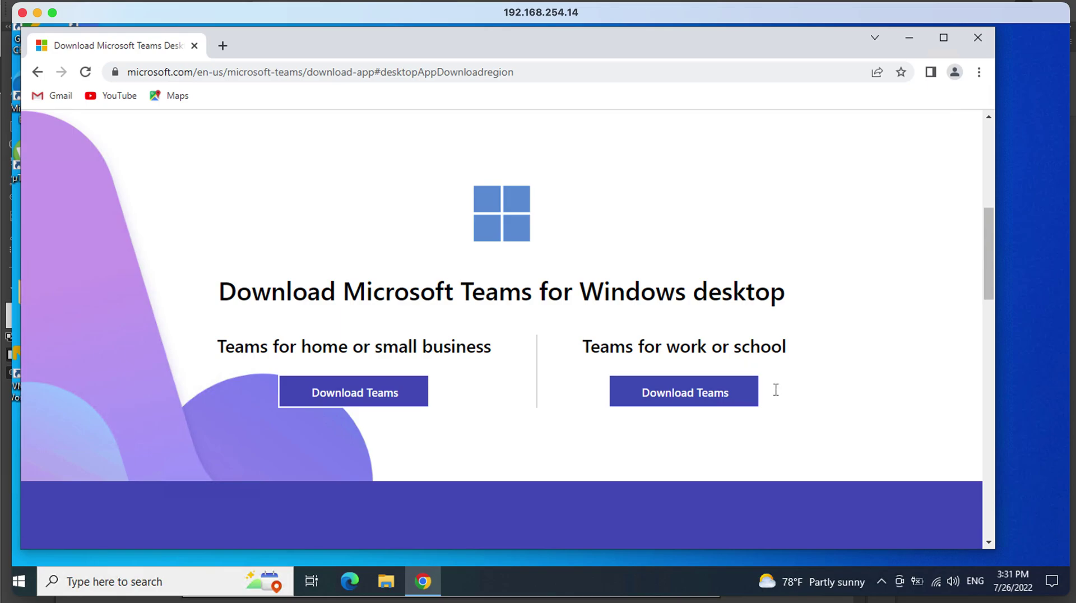
left_click(731, 395)
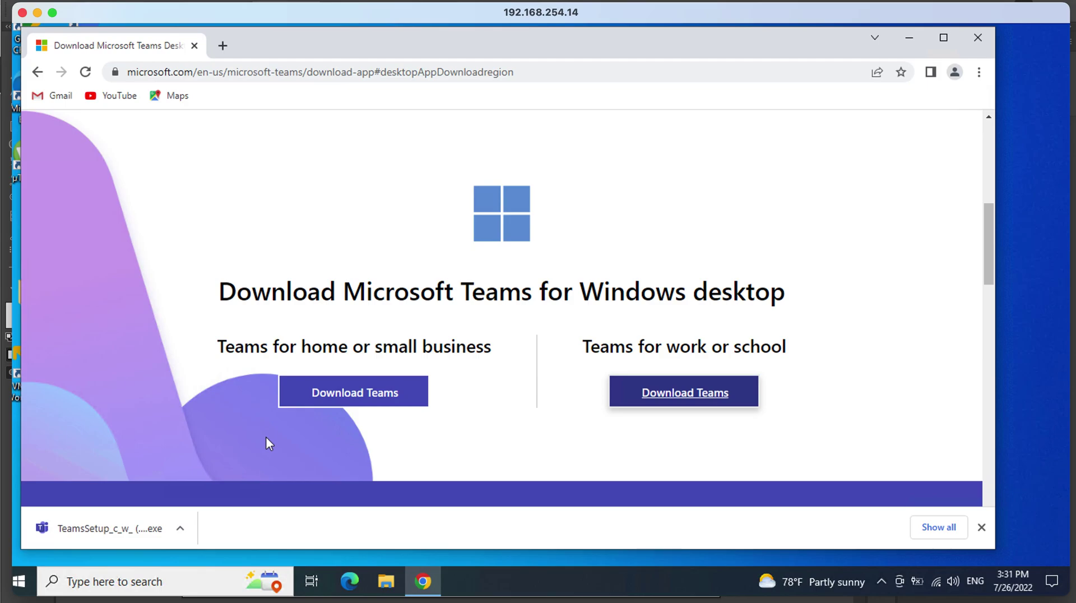
Open File Explorer and Documents, then show the Downloads folder listing the TeamsSetup_c_w_ installers.
left_click(385, 581)
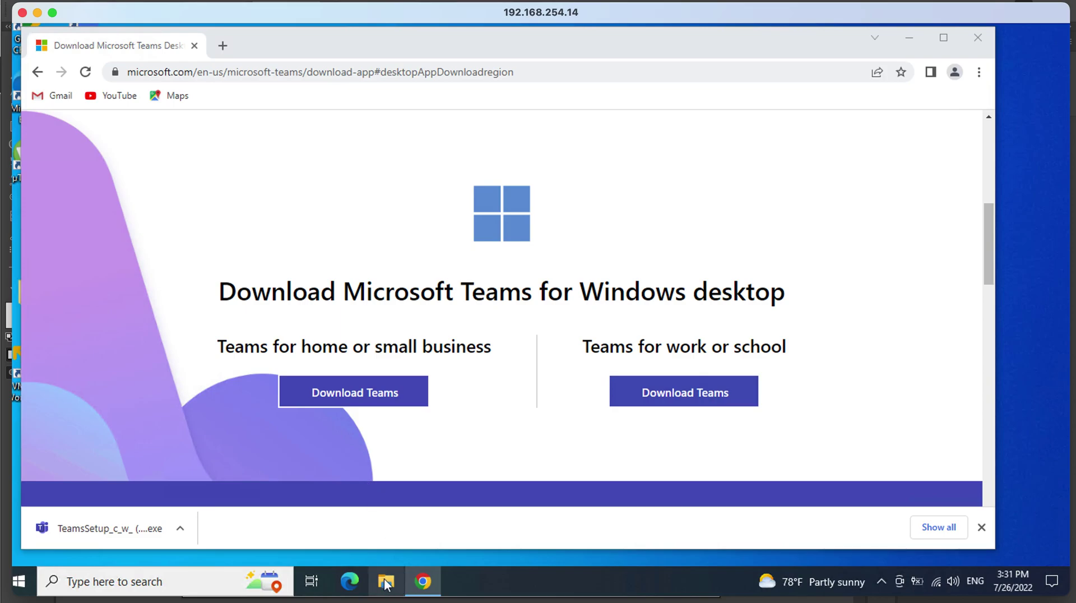
left_click(386, 583)
mouse_move(386, 582)
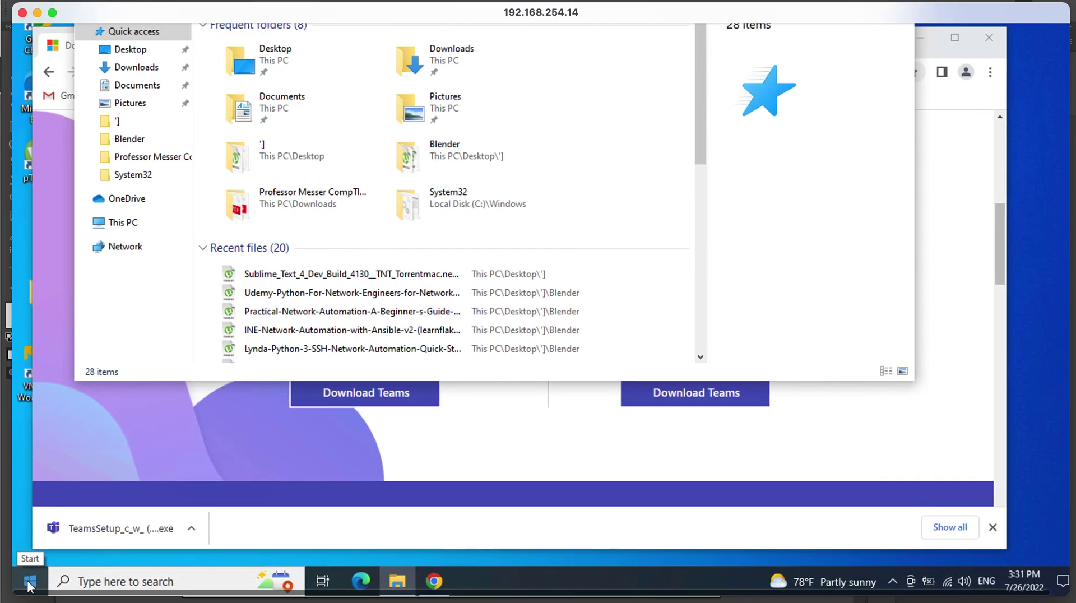
left_click(29, 583)
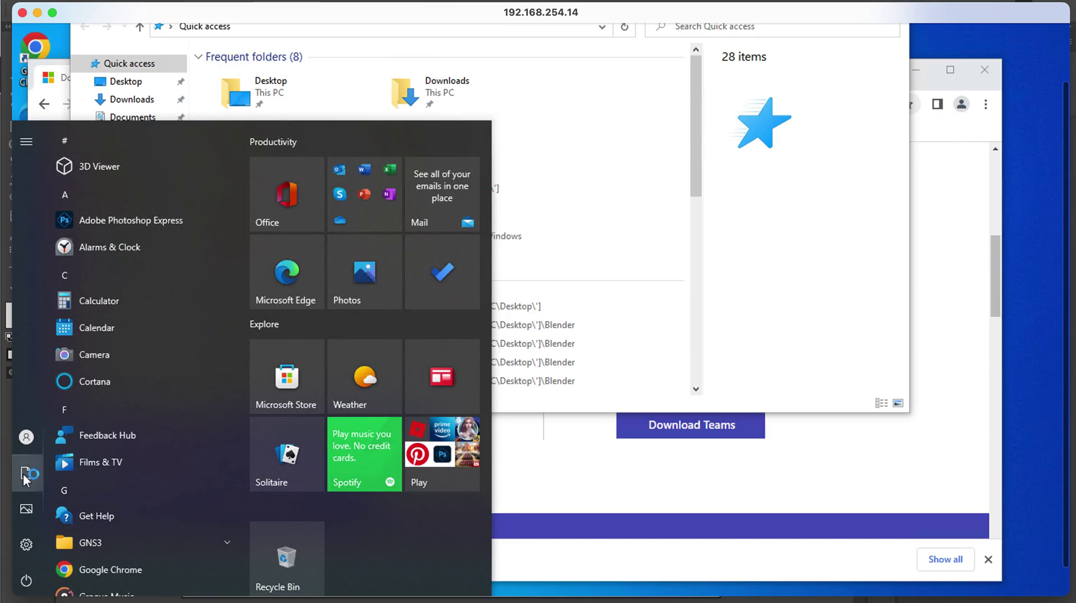
mouse_move(22, 473)
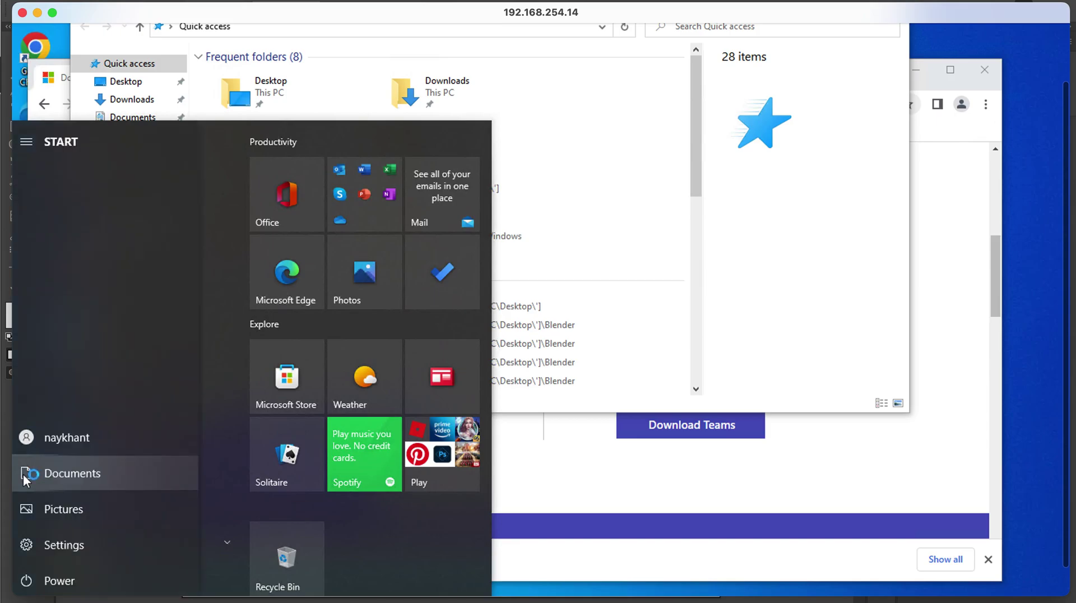
left_click(69, 475)
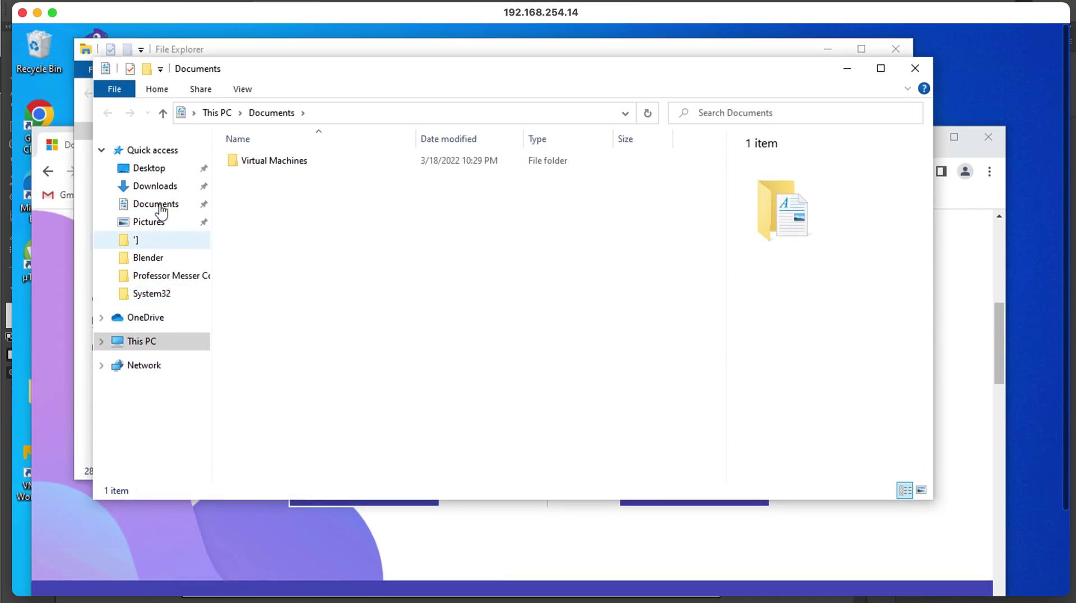
left_click(155, 186)
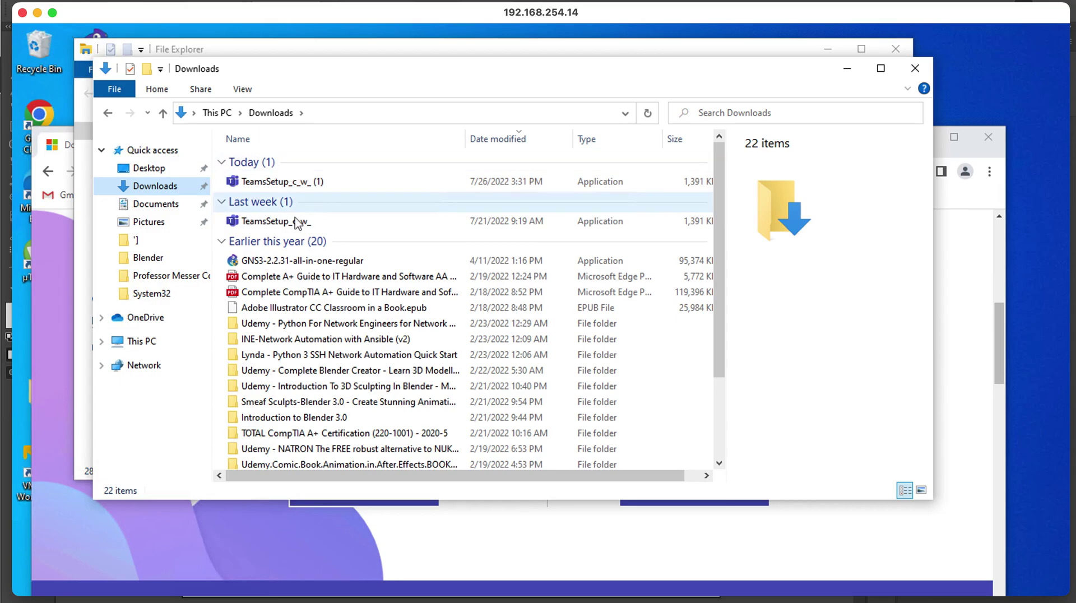
mouse_move(288, 227)
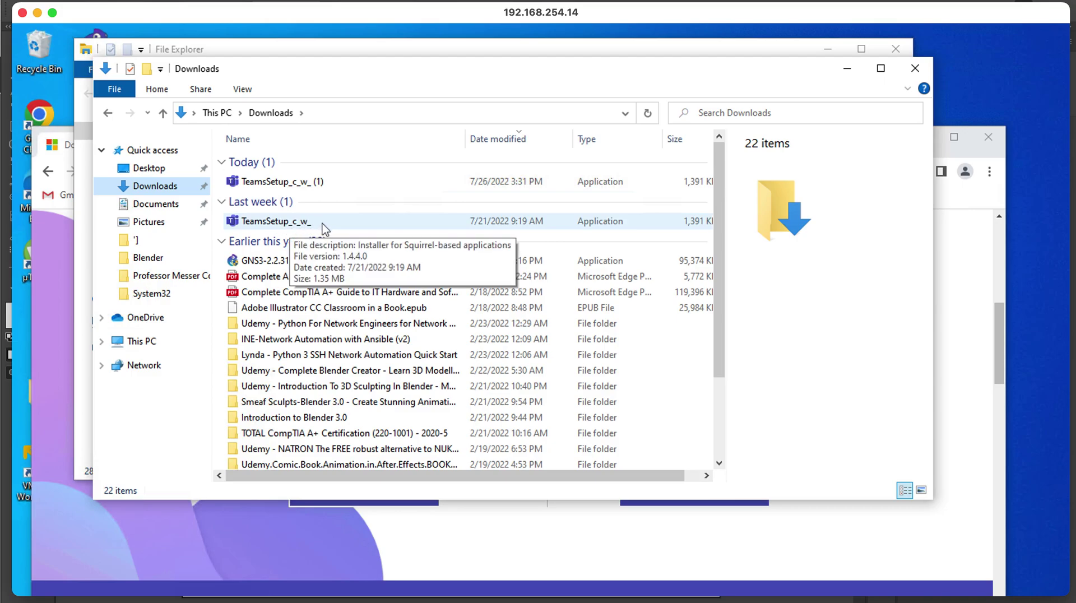
Launch the TeamsSetup_c_w_ installer, then minimize both Explorer windows and Chrome to reveal its splash.
double_click(306, 223)
left_click(255, 524)
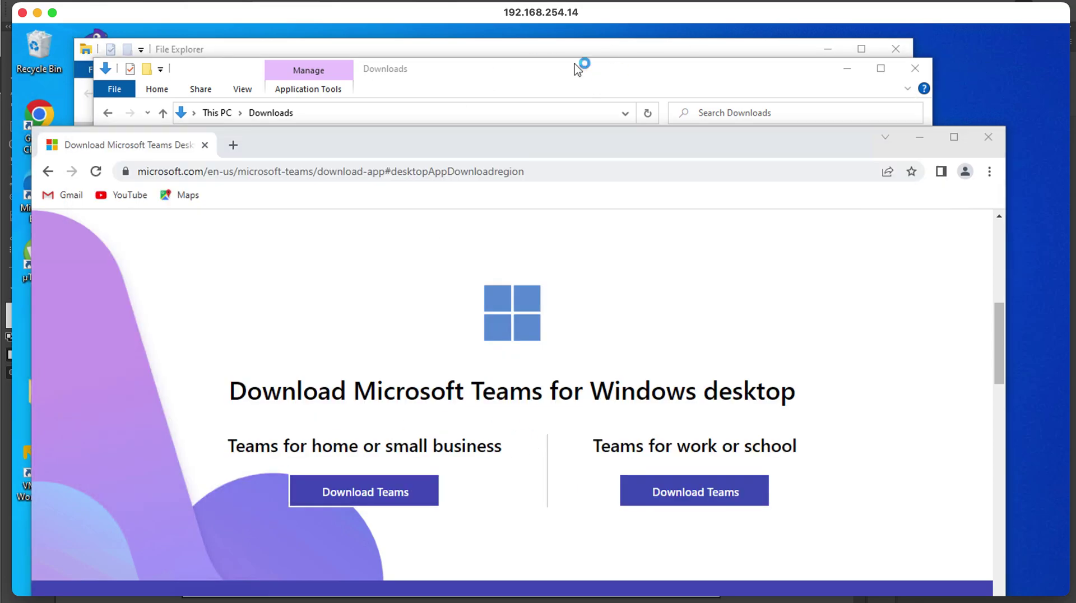
left_click(845, 73)
left_click(828, 54)
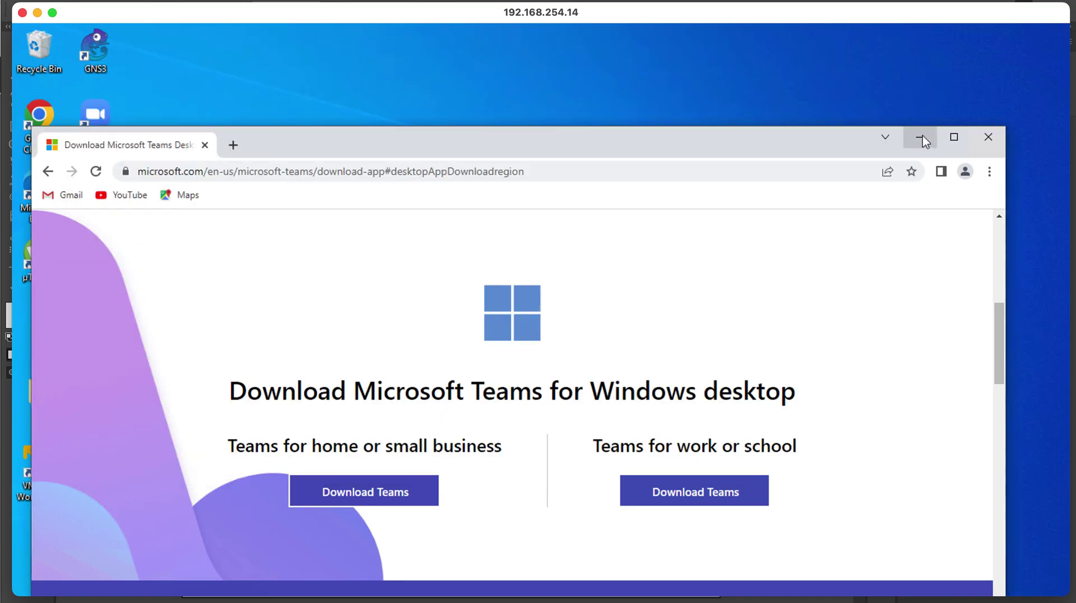
left_click(921, 139)
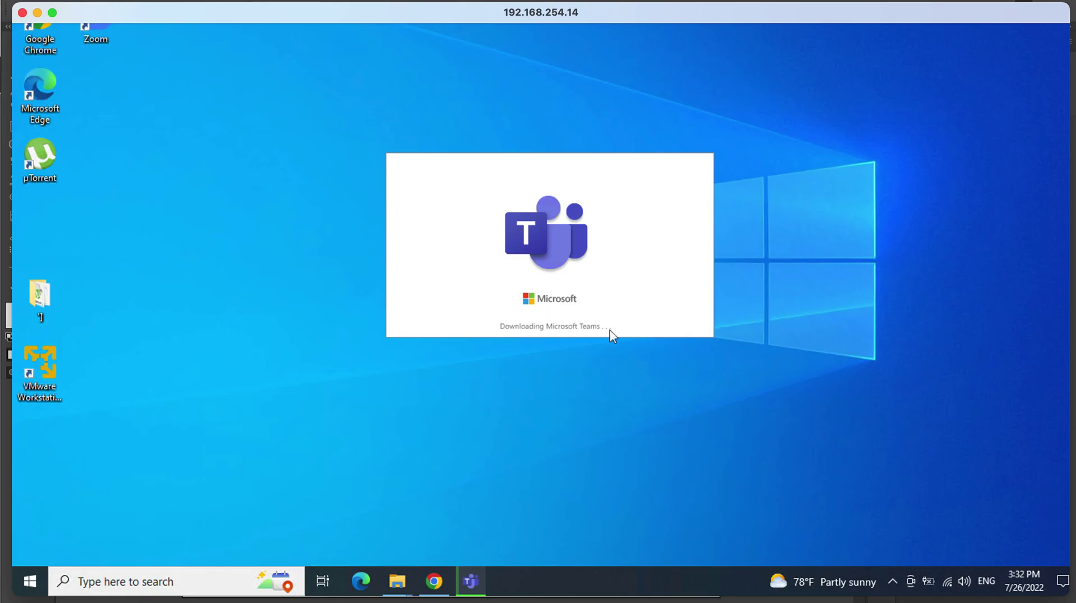
scroll(611, 335, "down", 1)
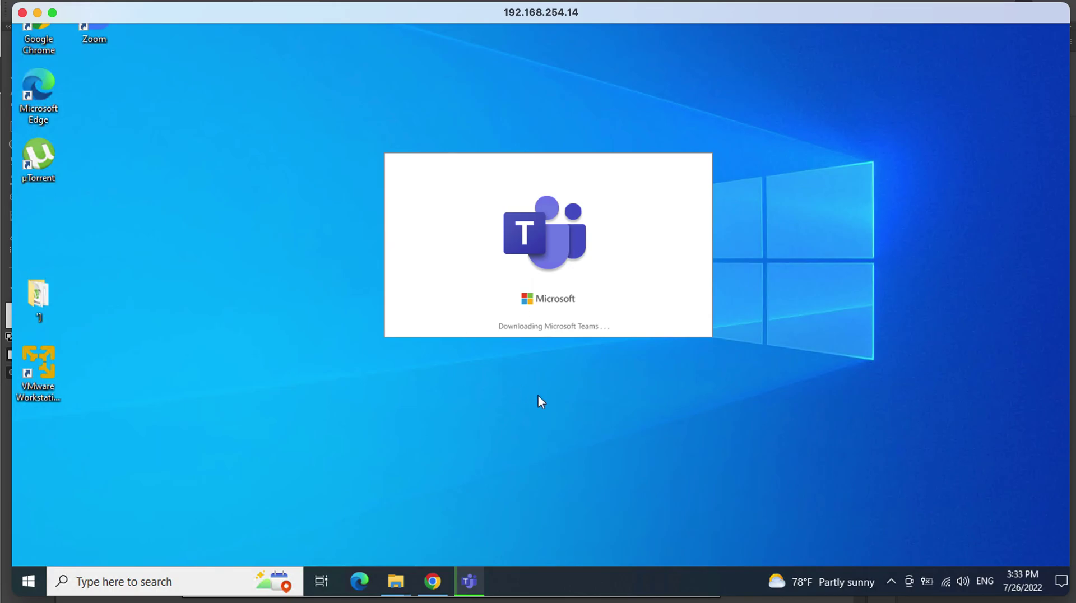
left_click(28, 581)
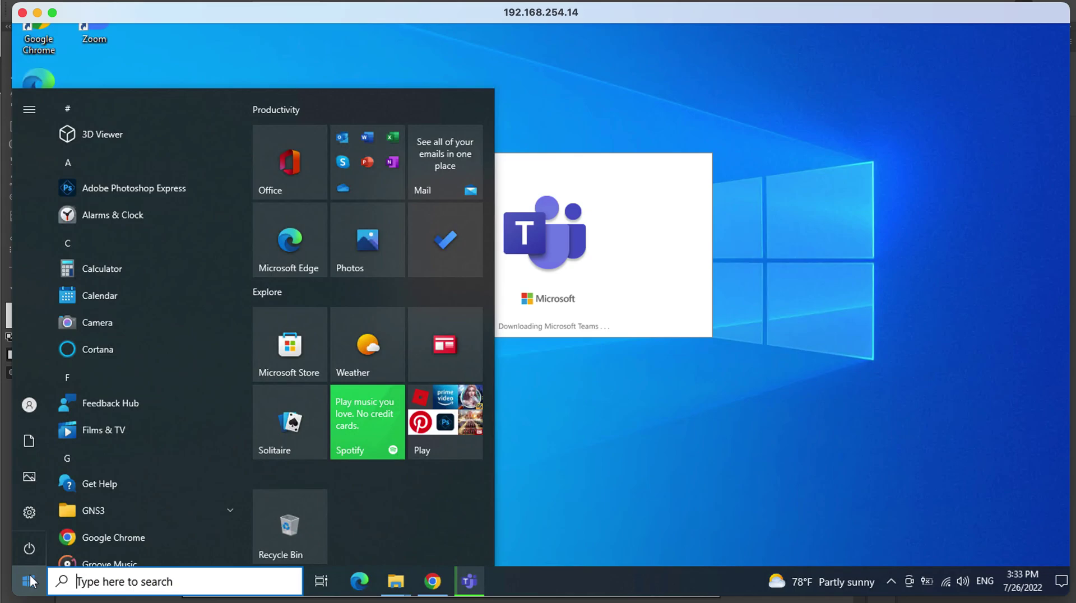
left_click(575, 405)
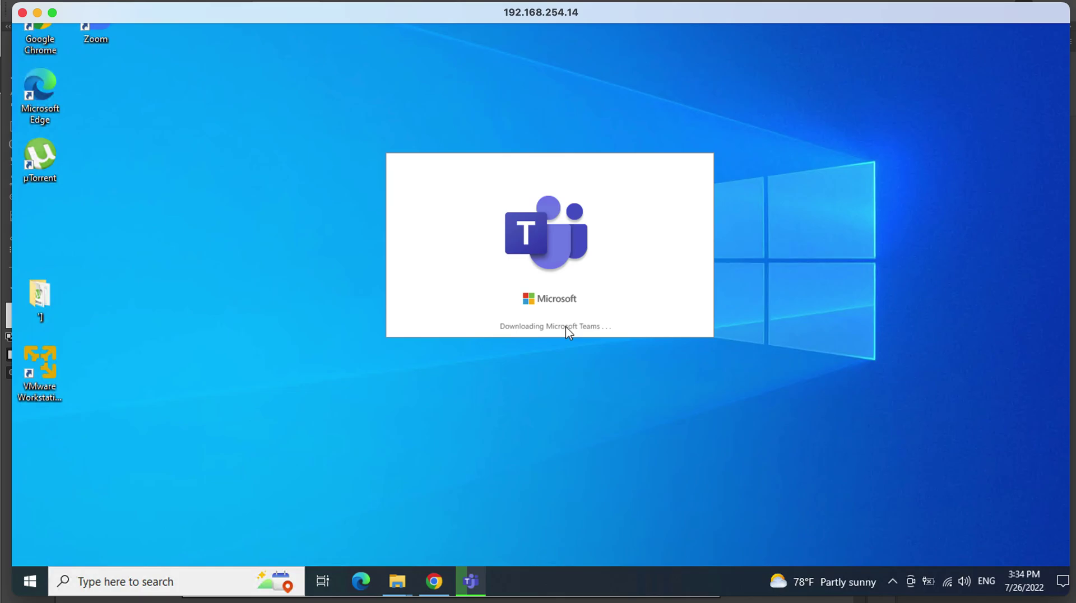
scroll(568, 331, "up", 5)
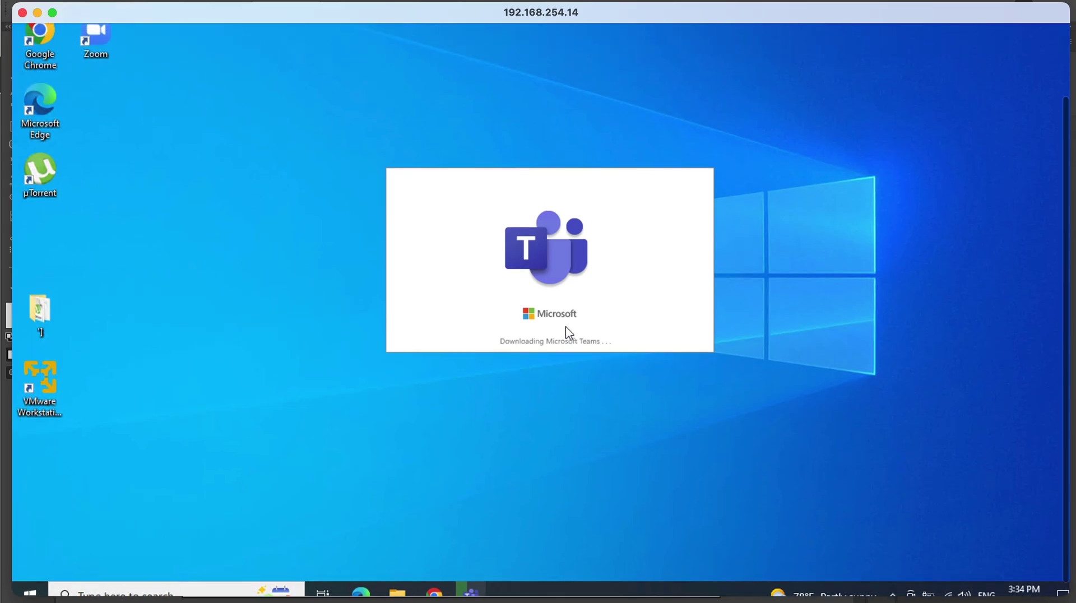
scroll(568, 331, "down", 4)
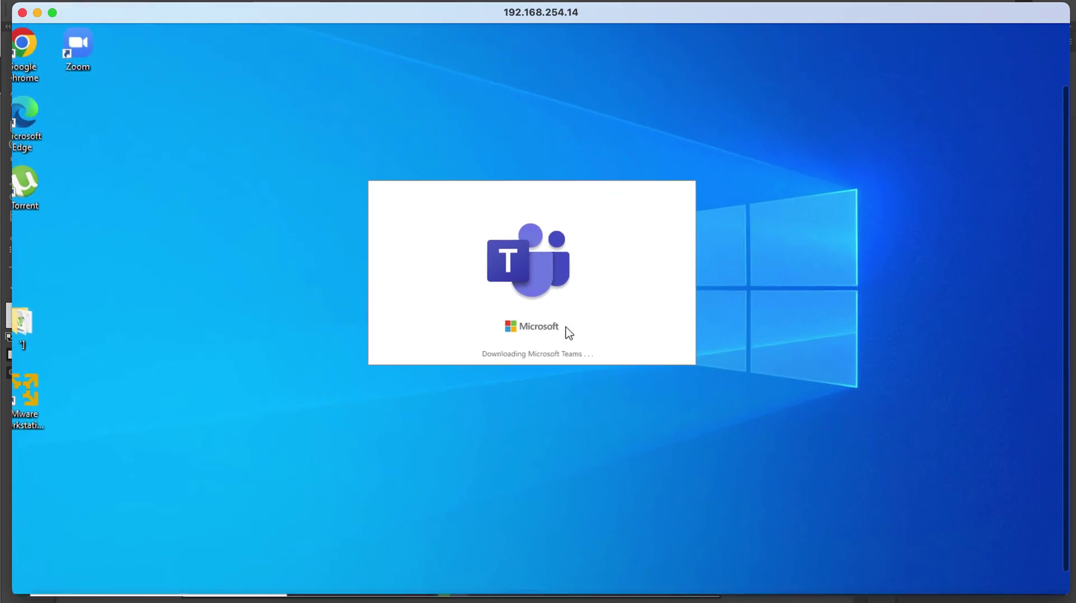
scroll(566, 328, "down", 1)
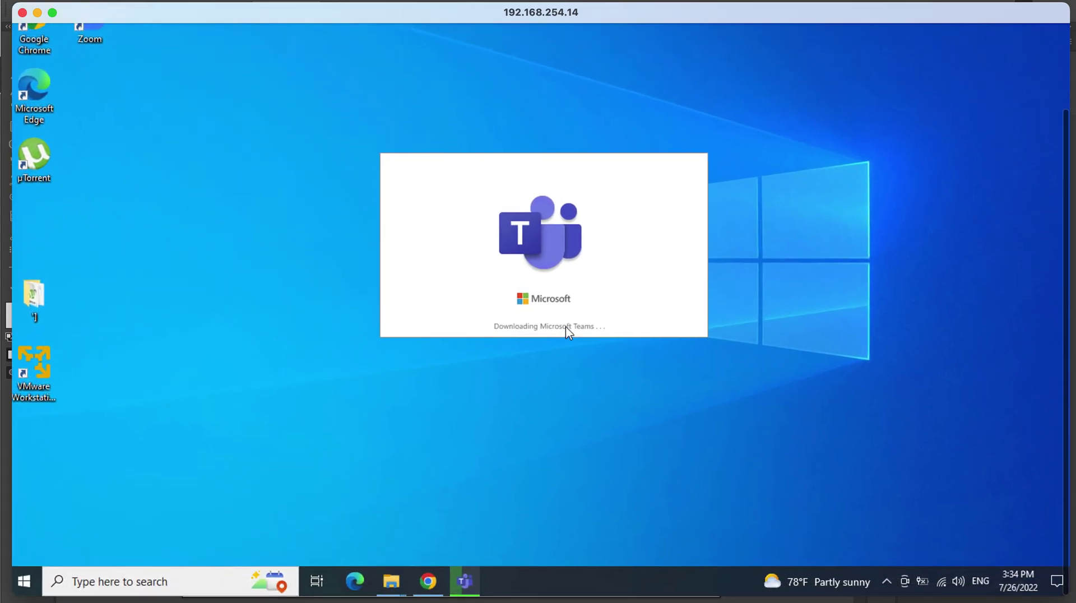
scroll(569, 332, "left", 1)
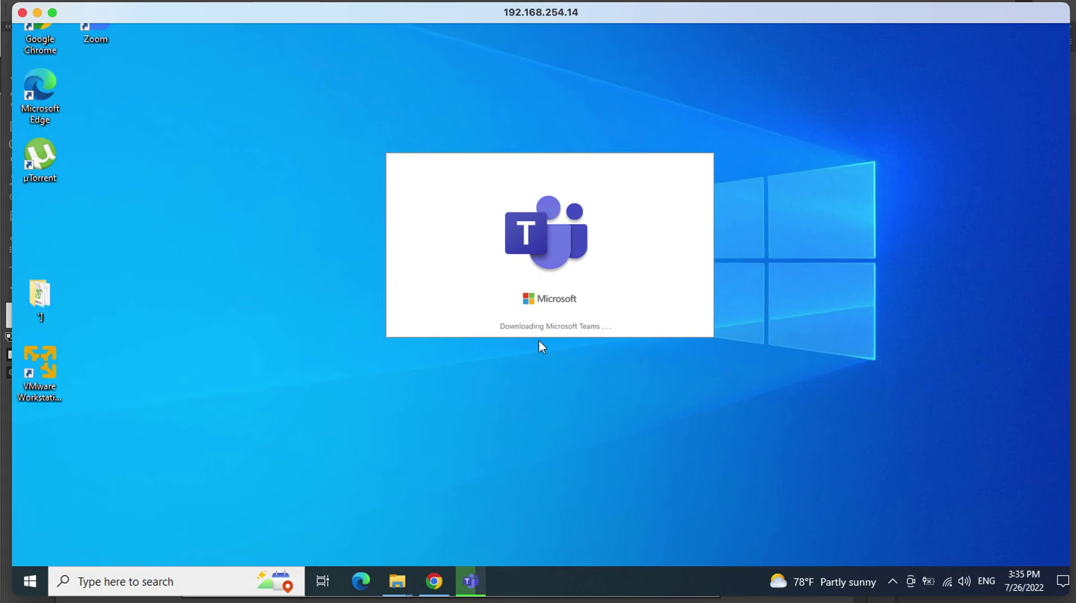
scroll(539, 340, "up", 1)
scroll(539, 340, "down", 1)
Browse the Start menu app list down to the W–Z entries while Teams downloads.
left_click(31, 581)
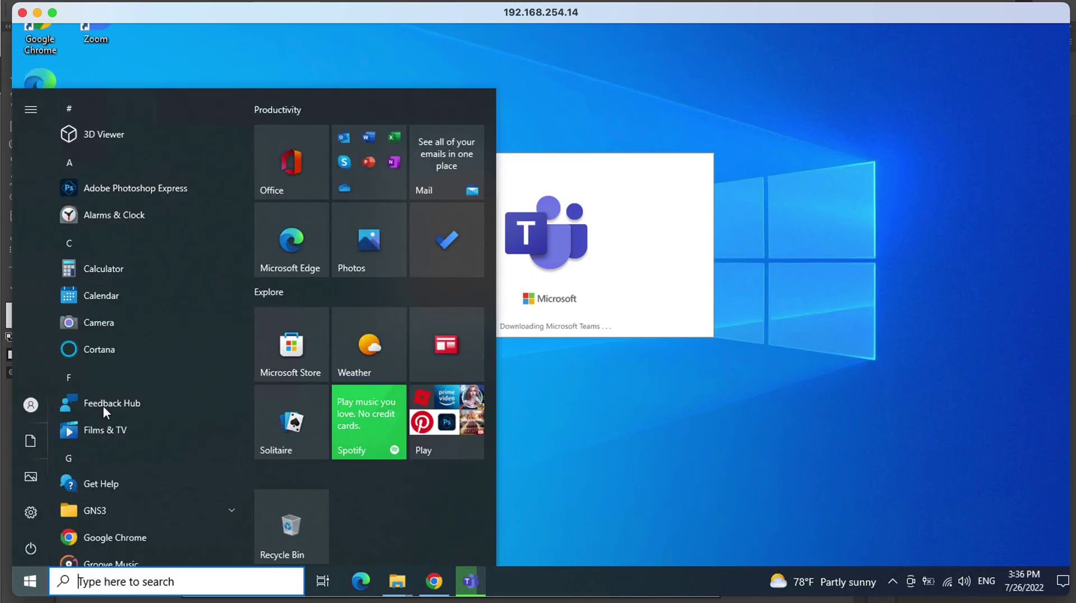
scroll(130, 292, "up", 3)
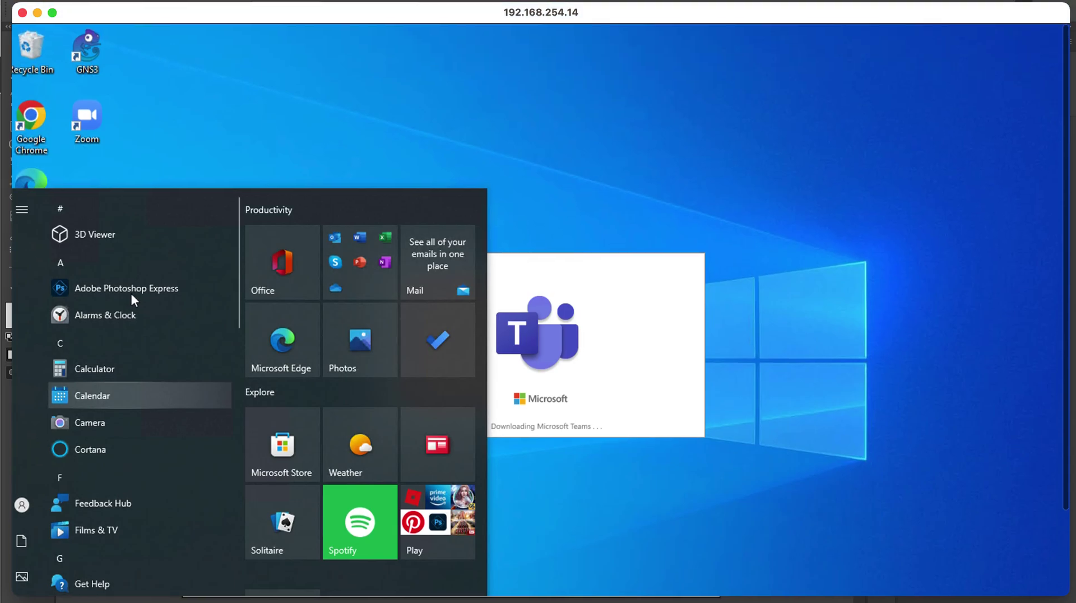
scroll(130, 291, "down", 3)
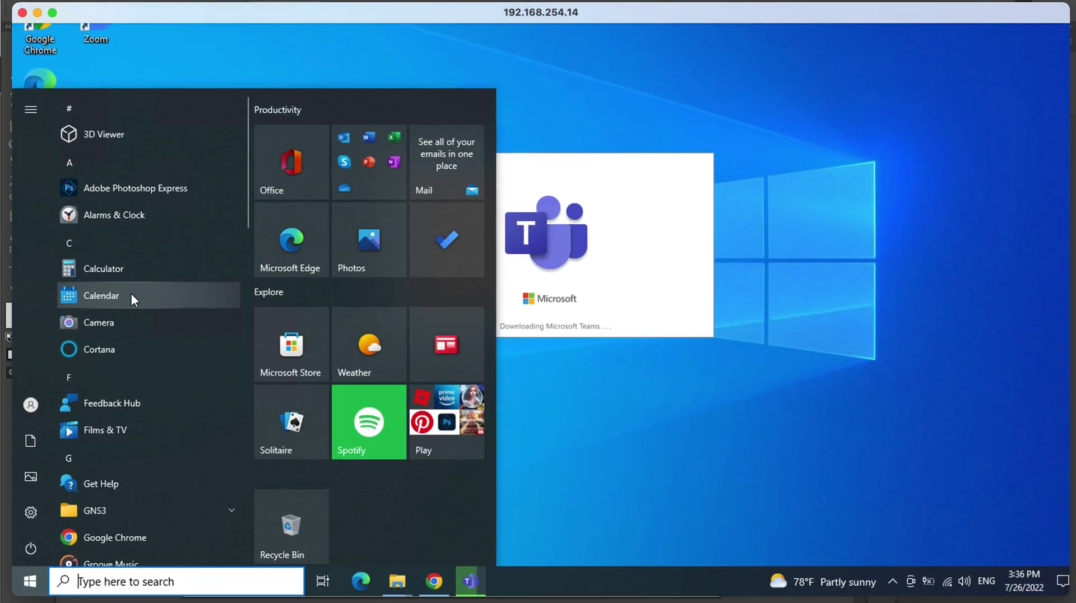
scroll(135, 365, "right", 1)
scroll(134, 365, "up", 3)
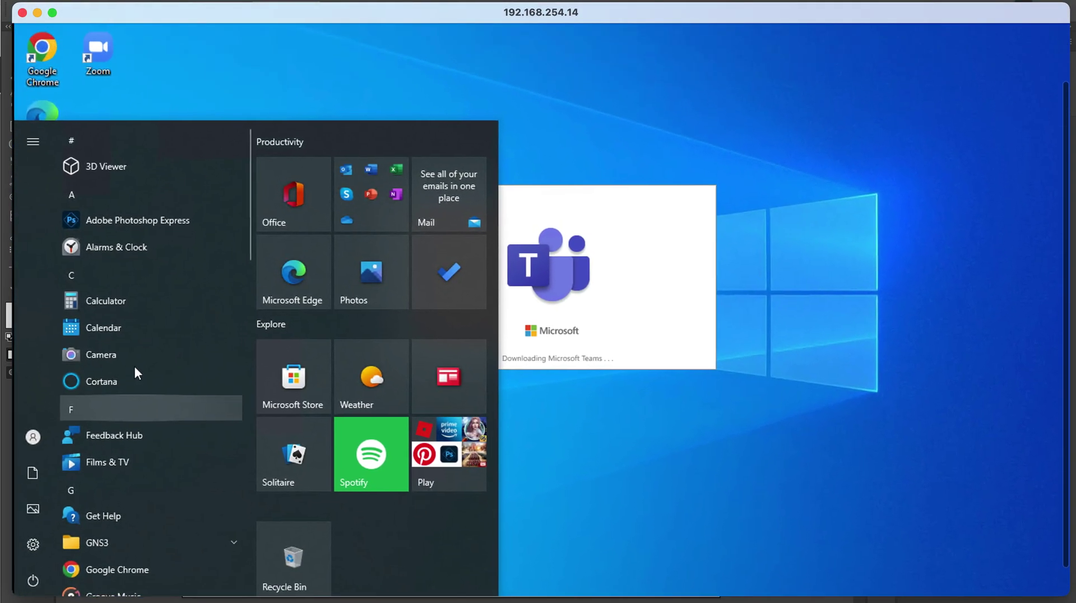
scroll(133, 366, "down", 3)
scroll(133, 365, "left", 1)
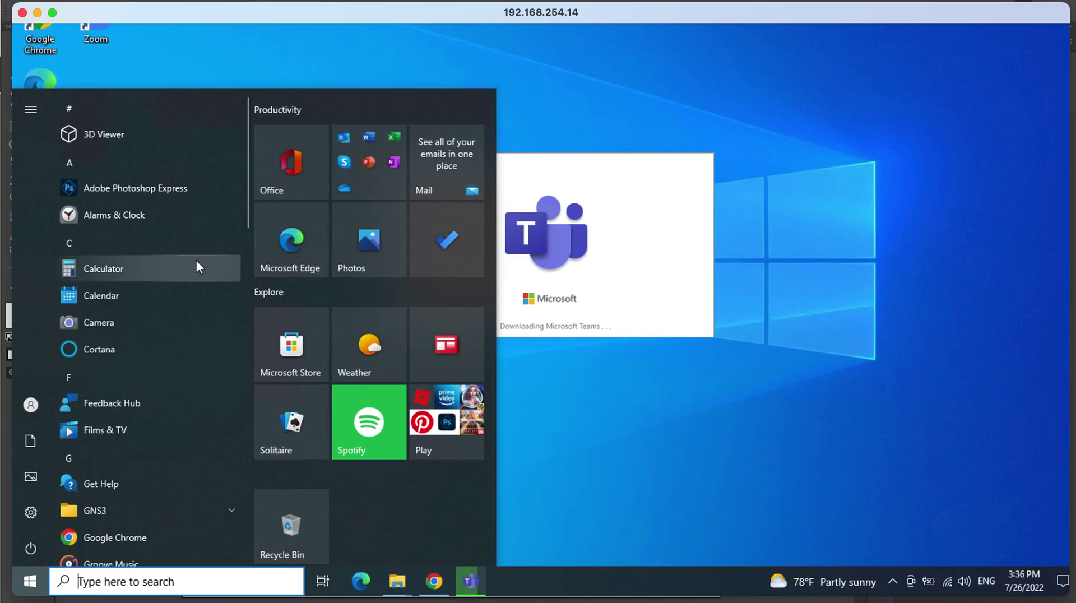
scroll(173, 336, "right", 1)
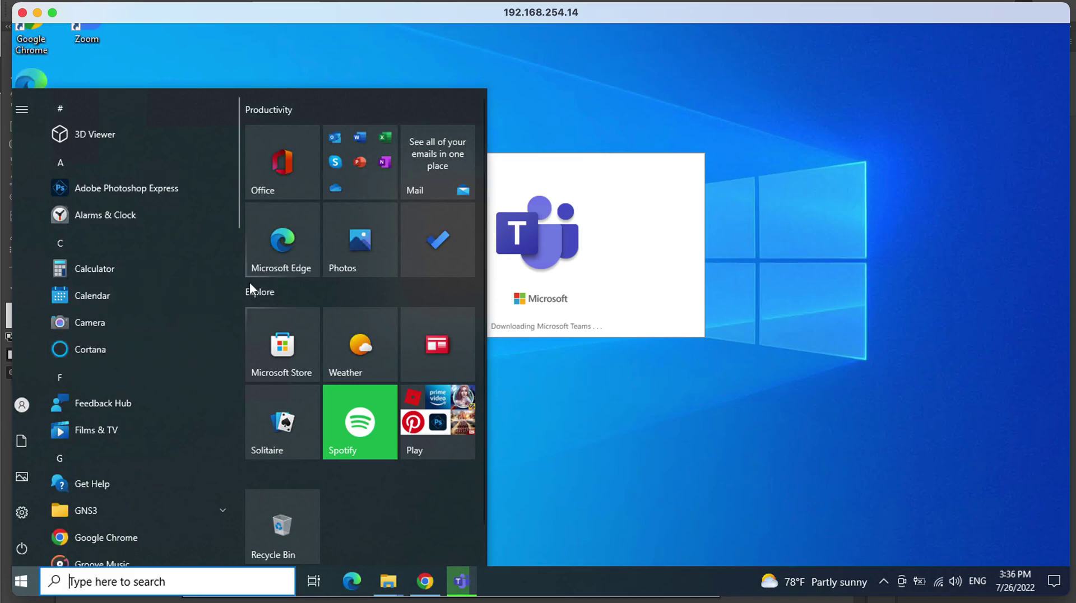
scroll(250, 281, "left", 1)
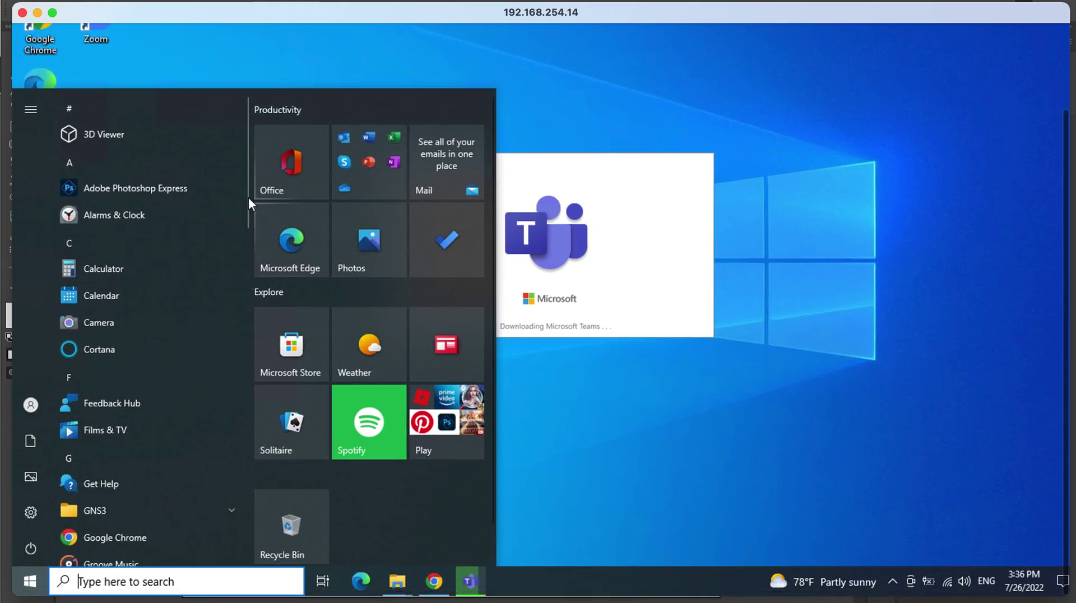
left_click_drag(247, 198, 246, 518)
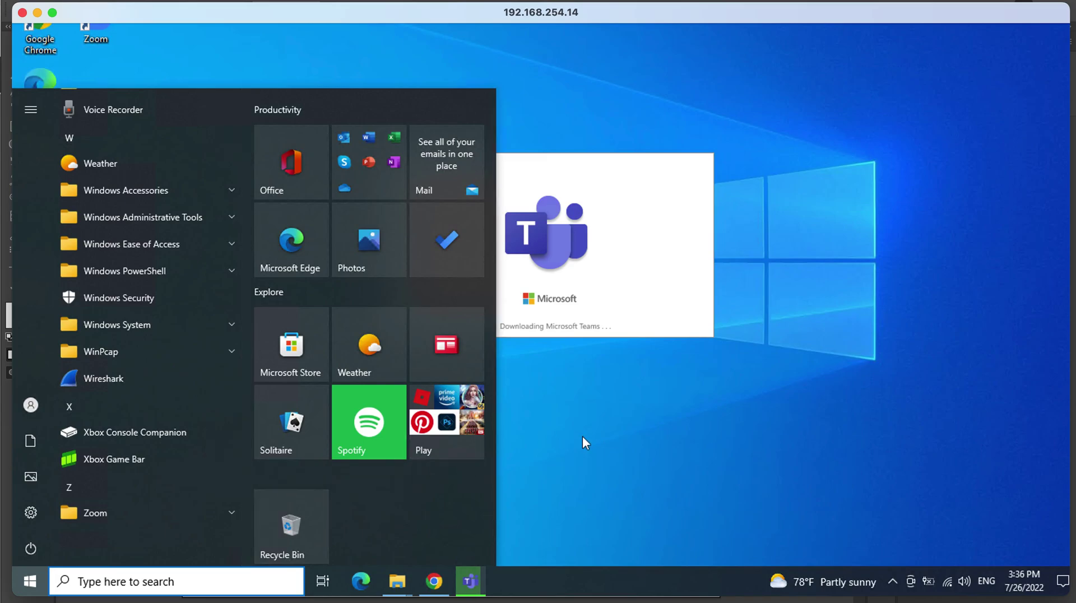
Close the Start menu and bring the loading Teams window forward until the Welcome screen appears.
left_click(583, 436)
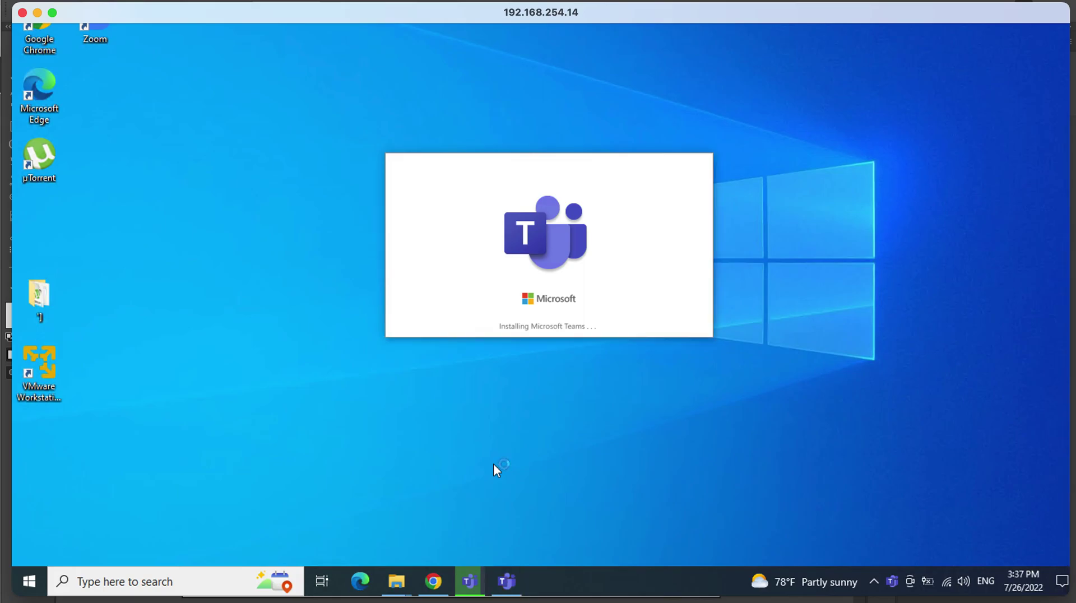
mouse_move(507, 595)
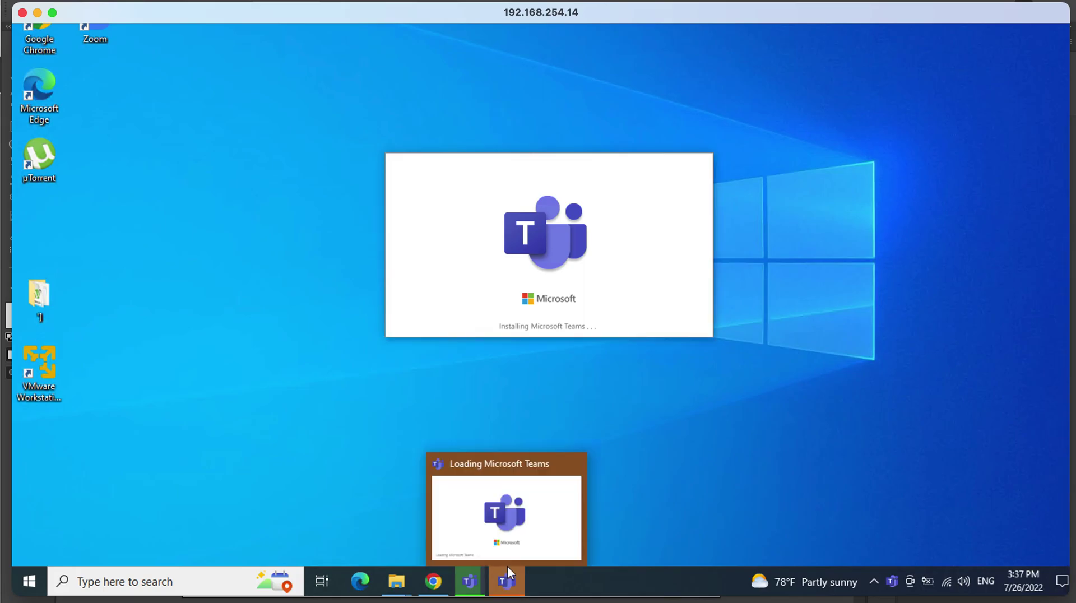
left_click(512, 535)
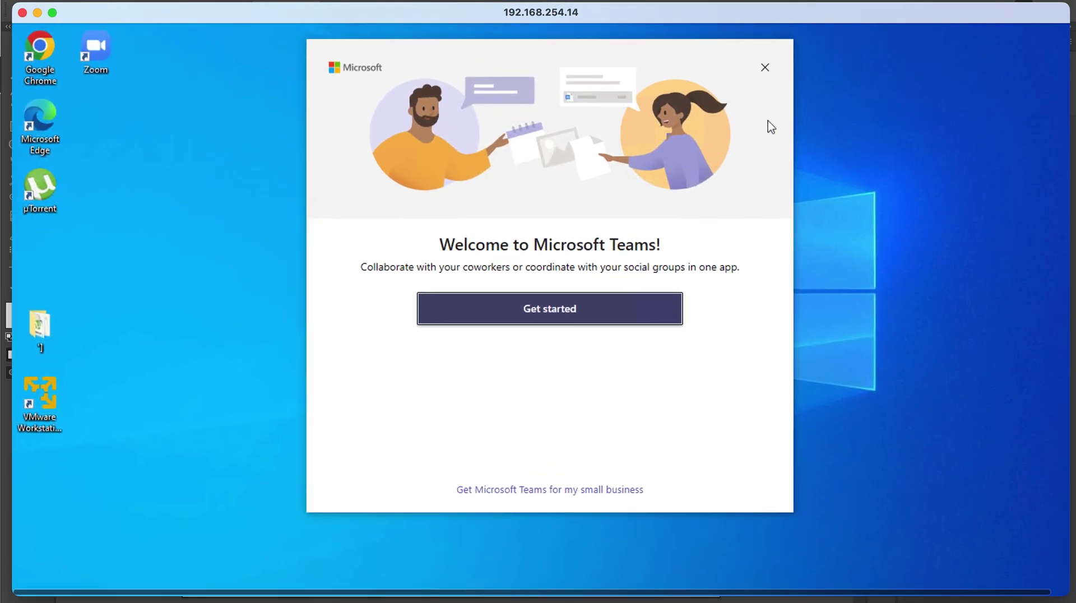
Close the Teams welcome window and scroll the Start menu to the Microsoft Teams entry.
left_click(766, 68)
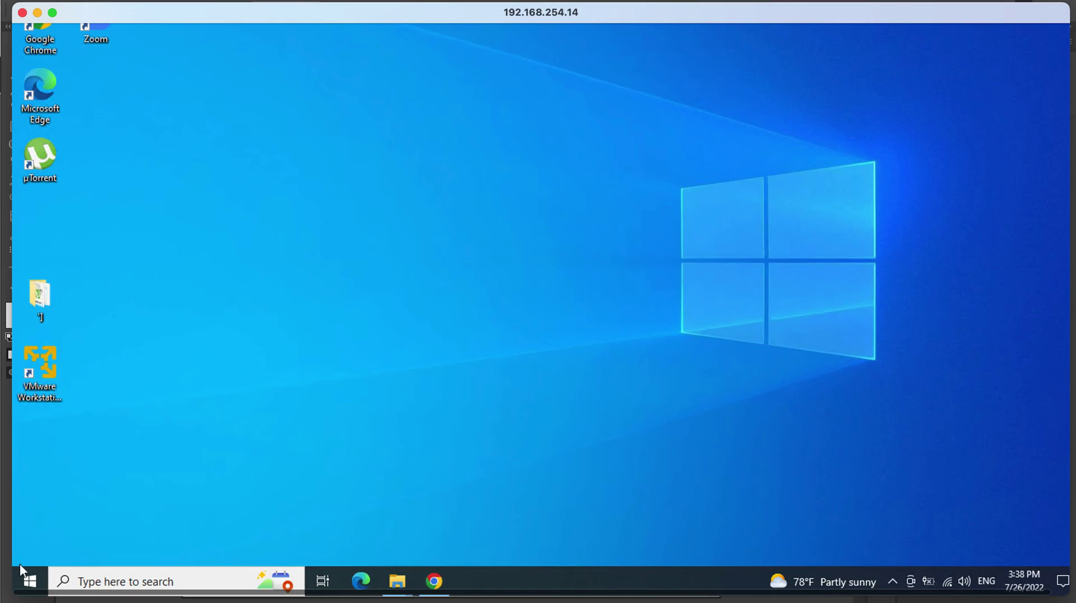
left_click(29, 581)
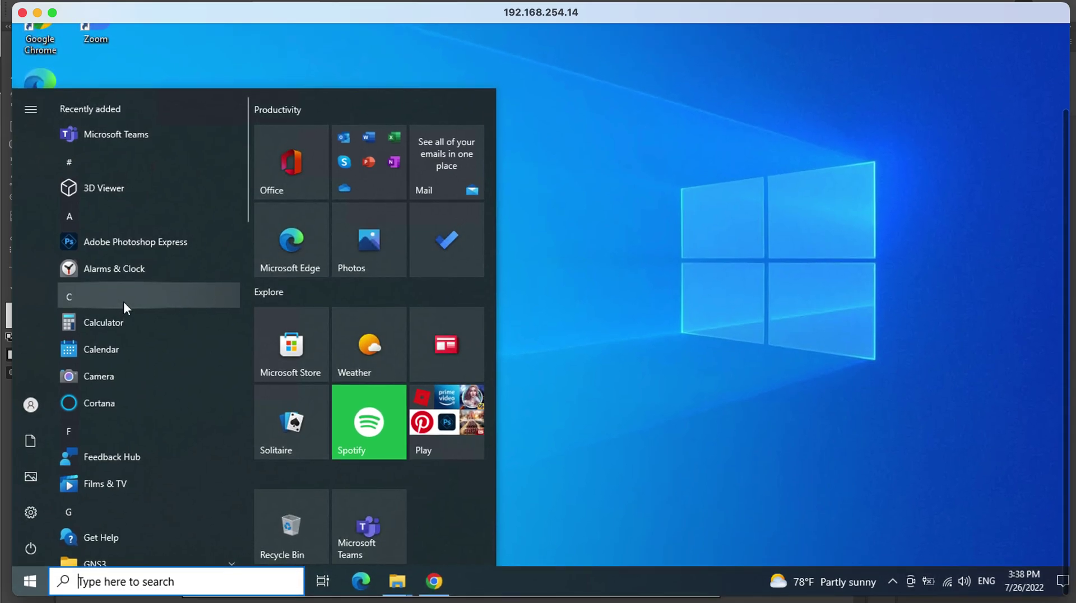
left_click_drag(247, 146, 241, 105)
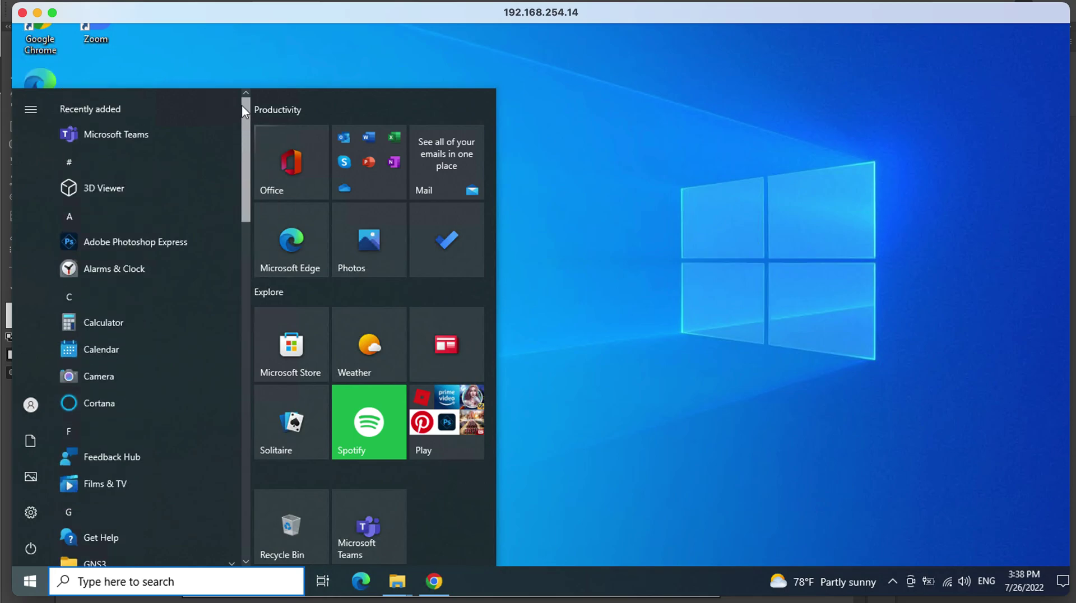
Unpin Microsoft Teams from Start, then pin it back as a Start tile.
right_click(149, 133)
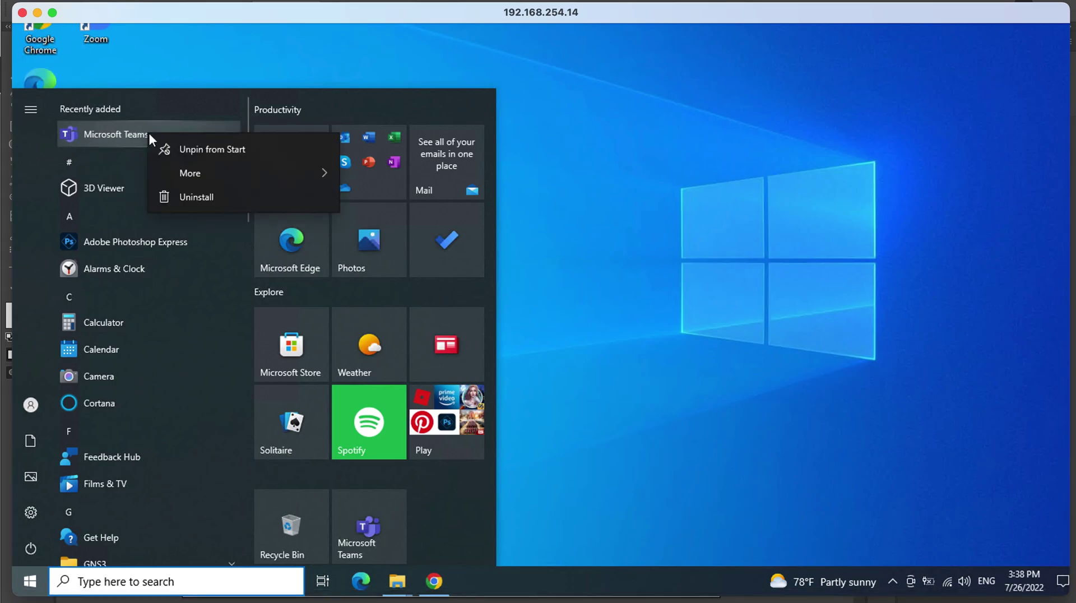
left_click(186, 151)
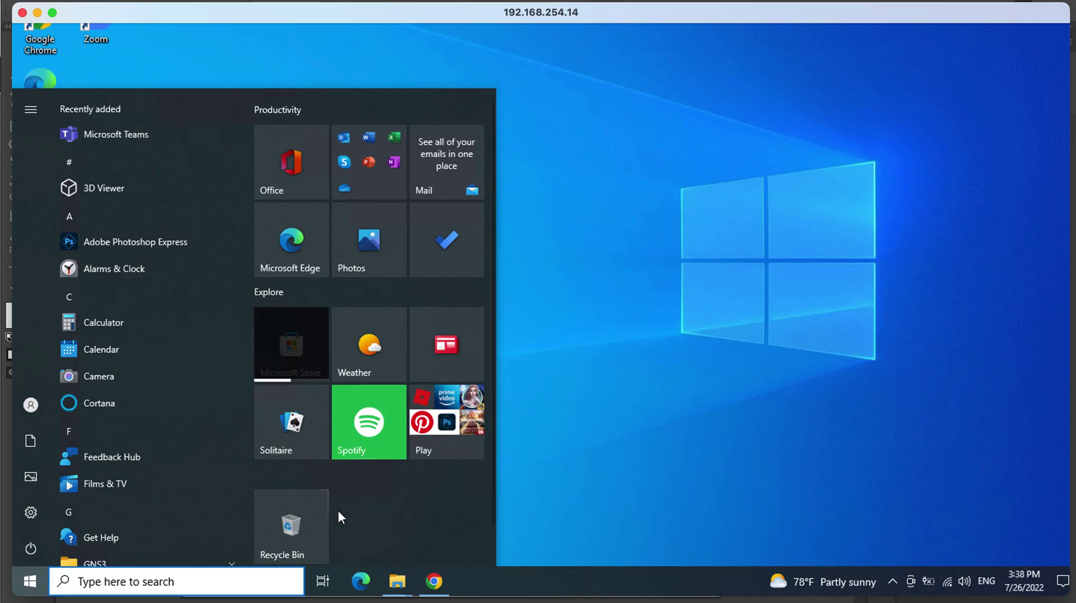
right_click(134, 135)
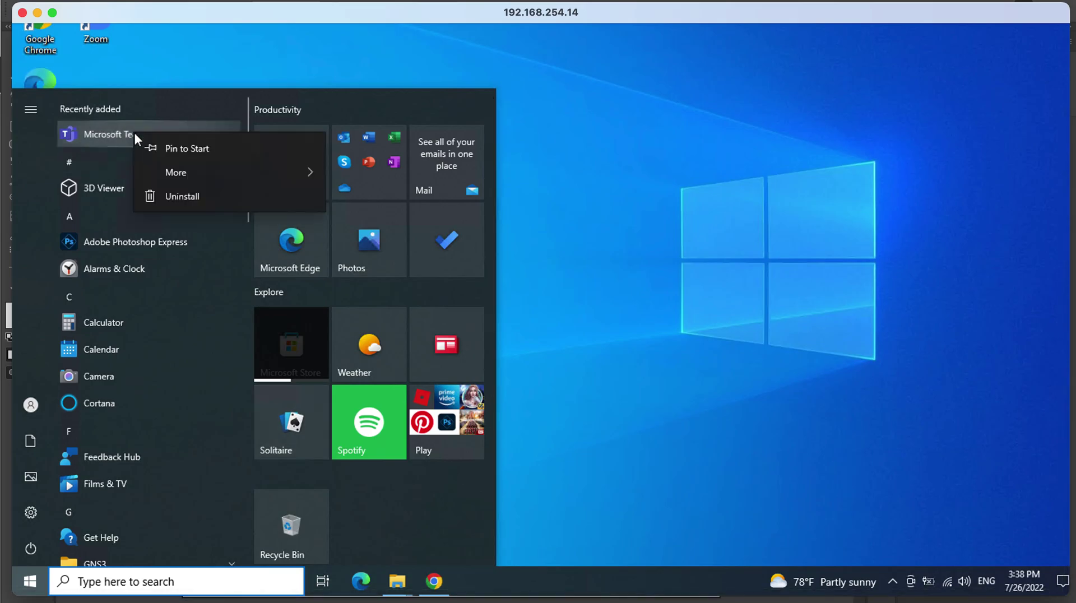
left_click(174, 148)
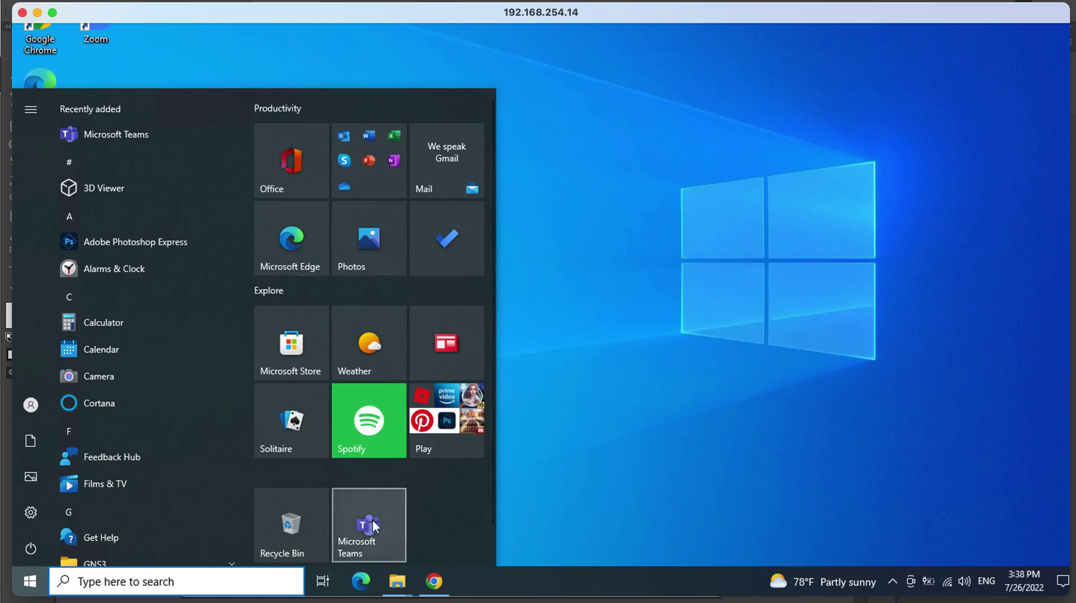
left_click(601, 460)
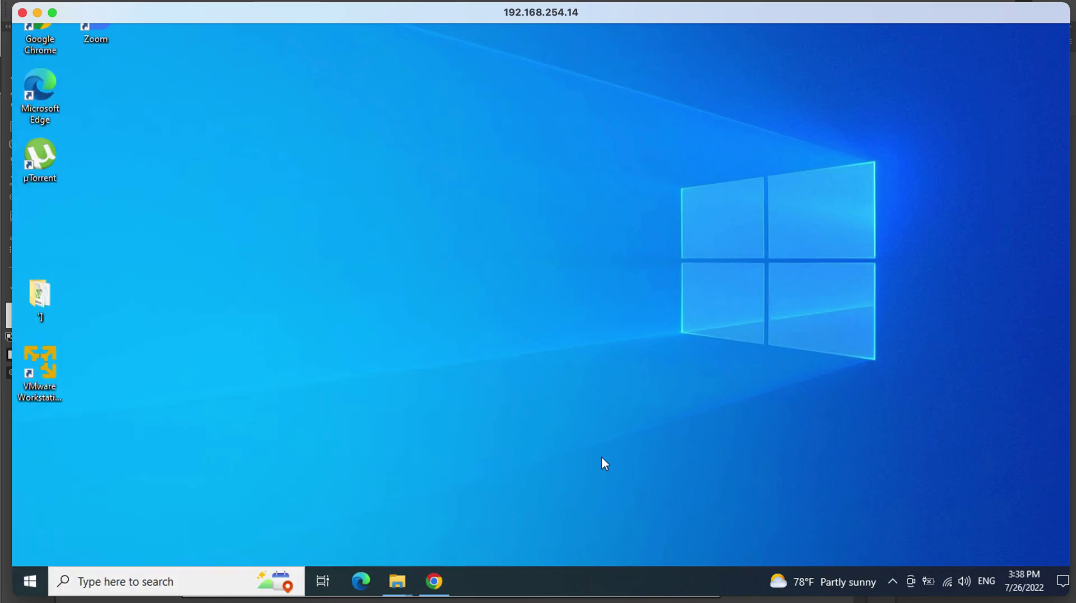
Launch Microsoft Teams from its Start tile and choose Get started on the Welcome screen.
left_click(30, 582)
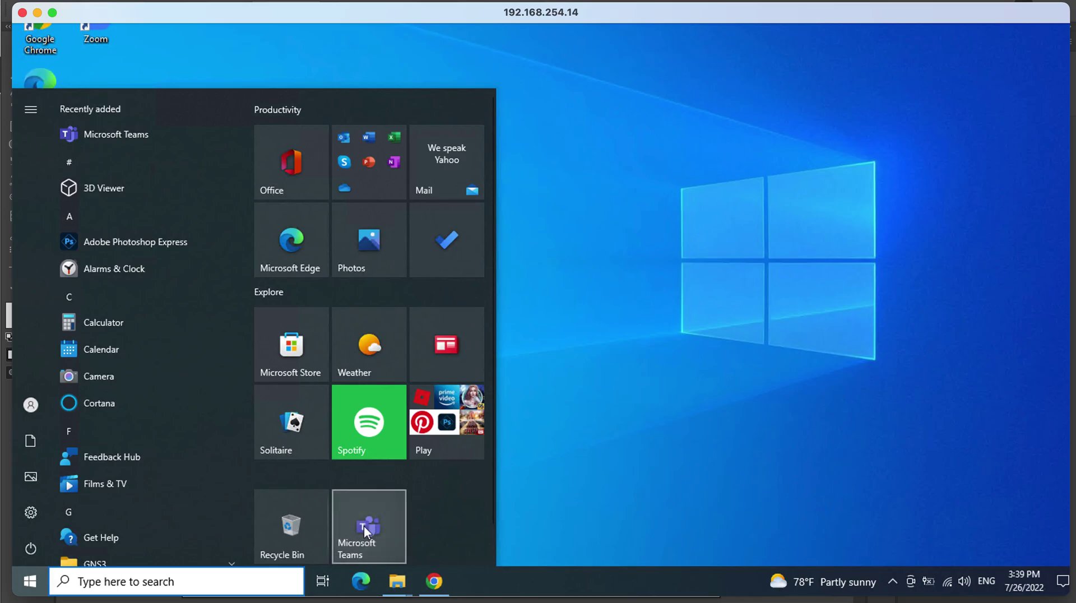
left_click(364, 525)
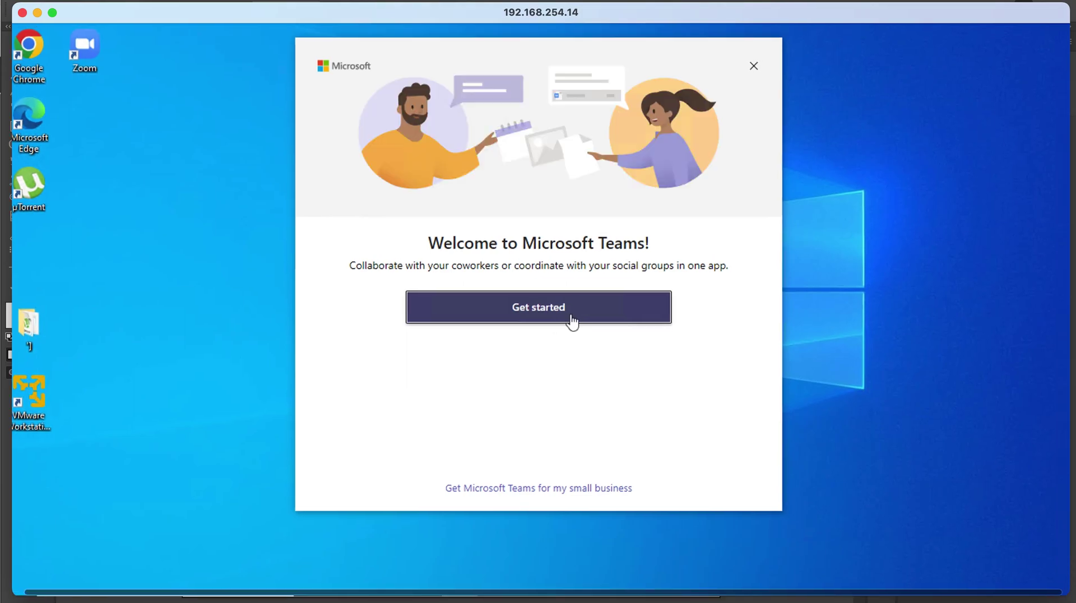
left_click(573, 319)
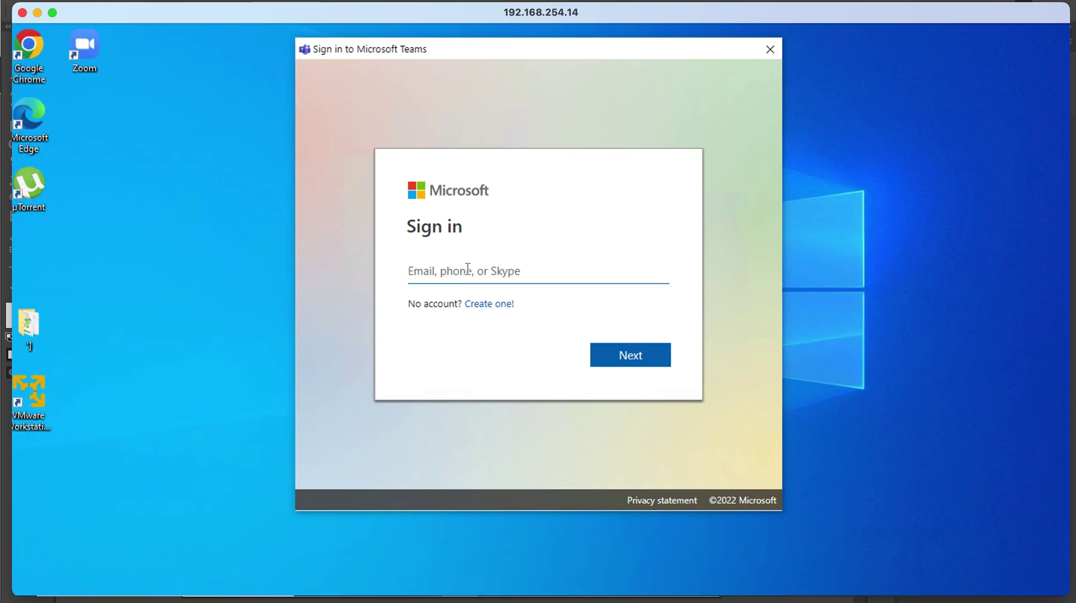
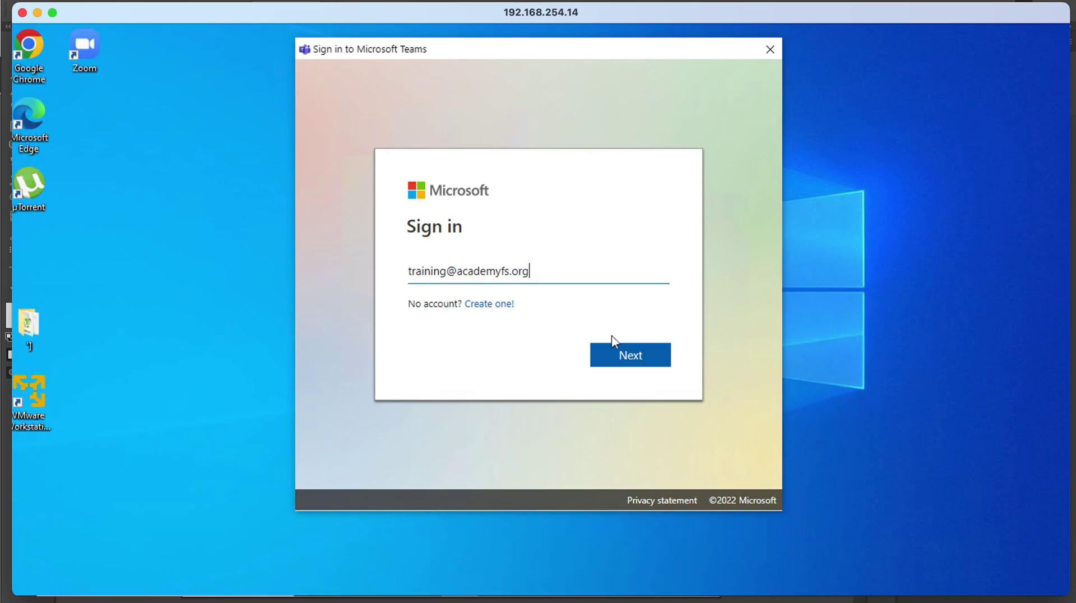
Enter the work account's e-mail address in the Sign in field and continue.
left_click(634, 362)
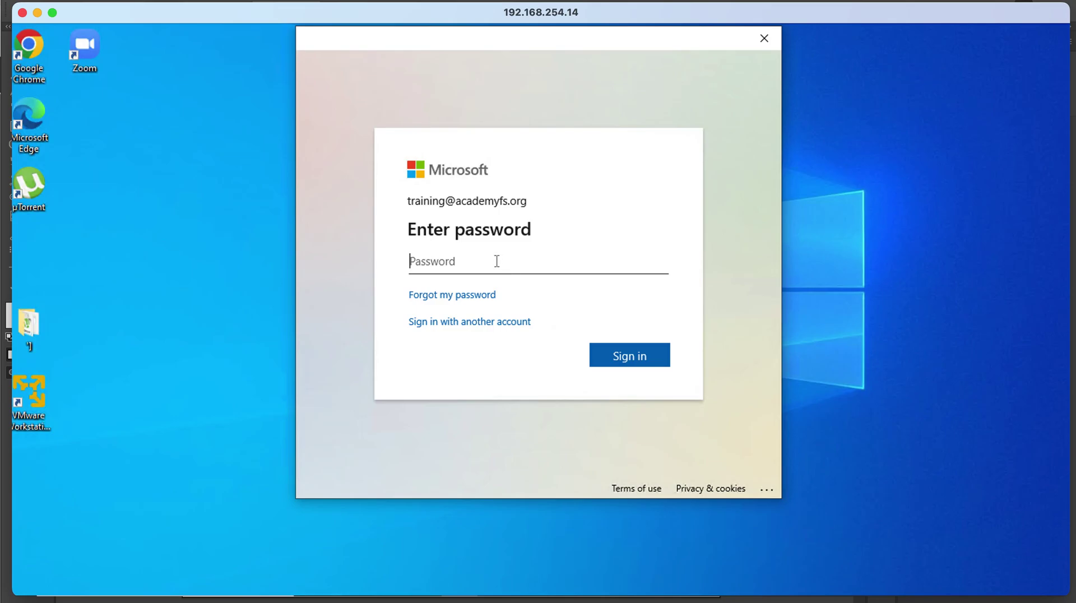
Enter the account password and sign in.
type("•••••••••")
left_click(636, 350)
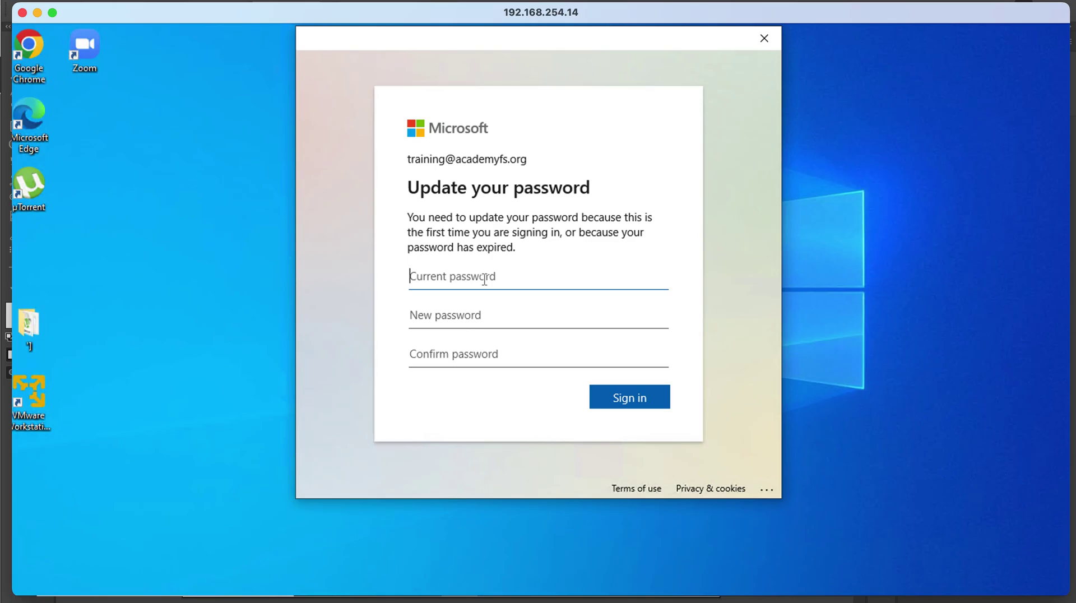
Enter the current work-account password, then a new password with its confirmation, and submit.
type("•••••••••")
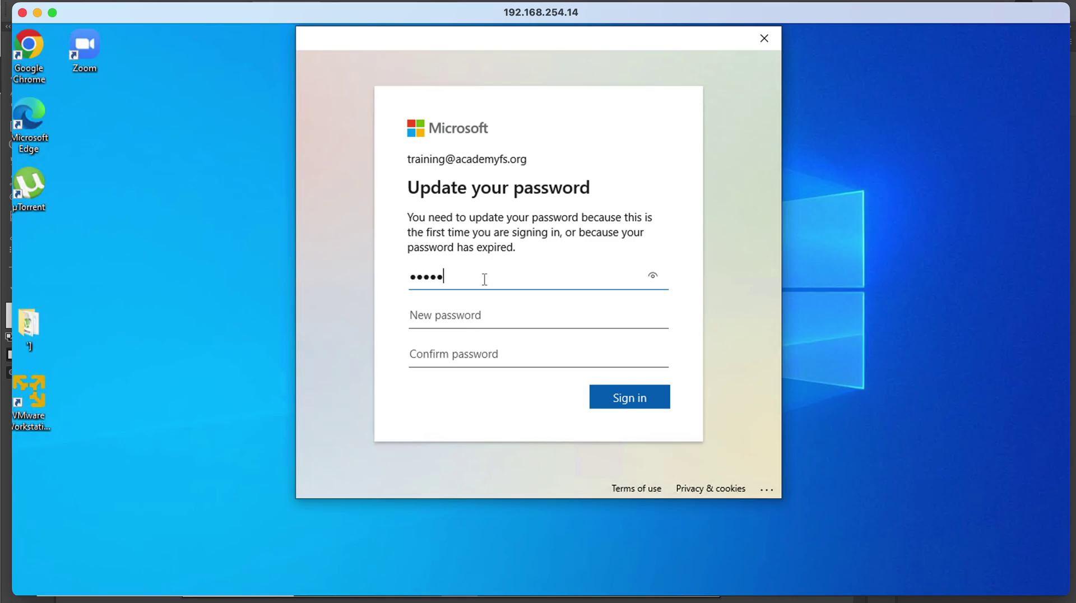
left_click(485, 313)
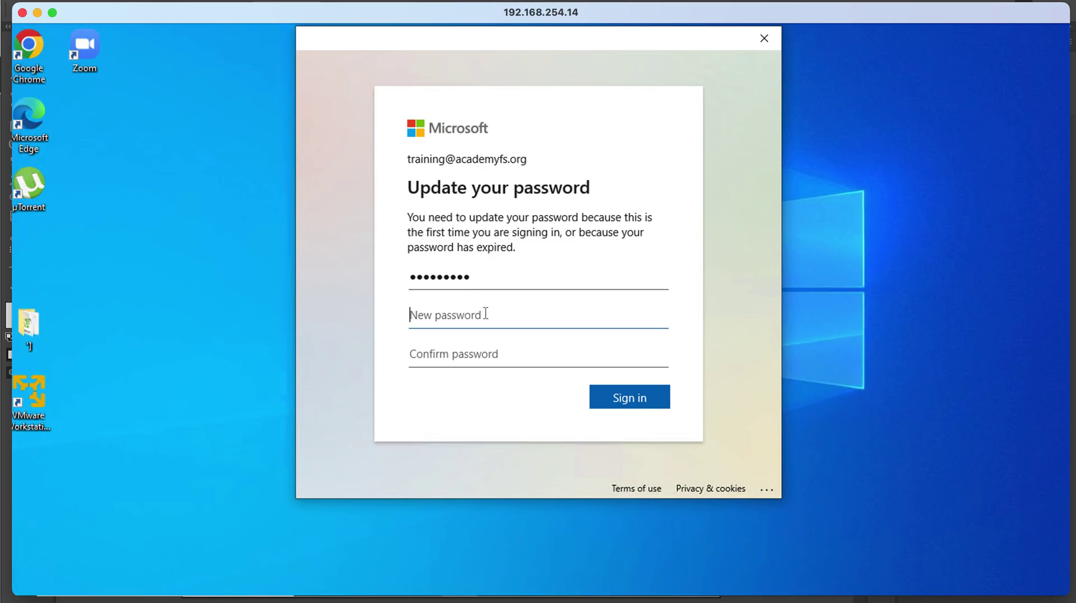
type("••••••••••••••")
key("Tab")
type("••••••••")
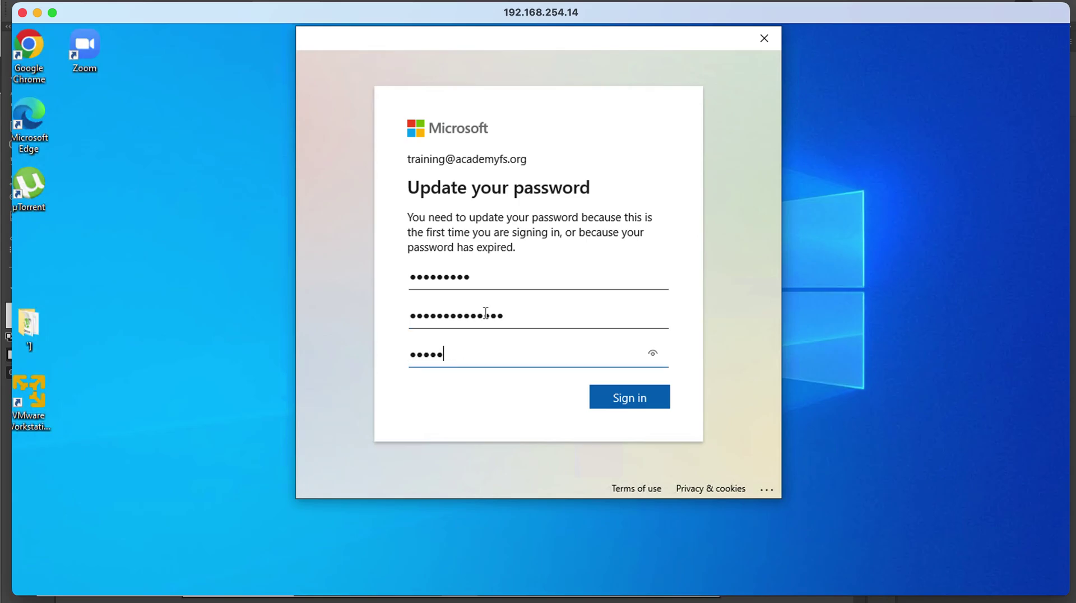
type("••••••")
left_click(629, 399)
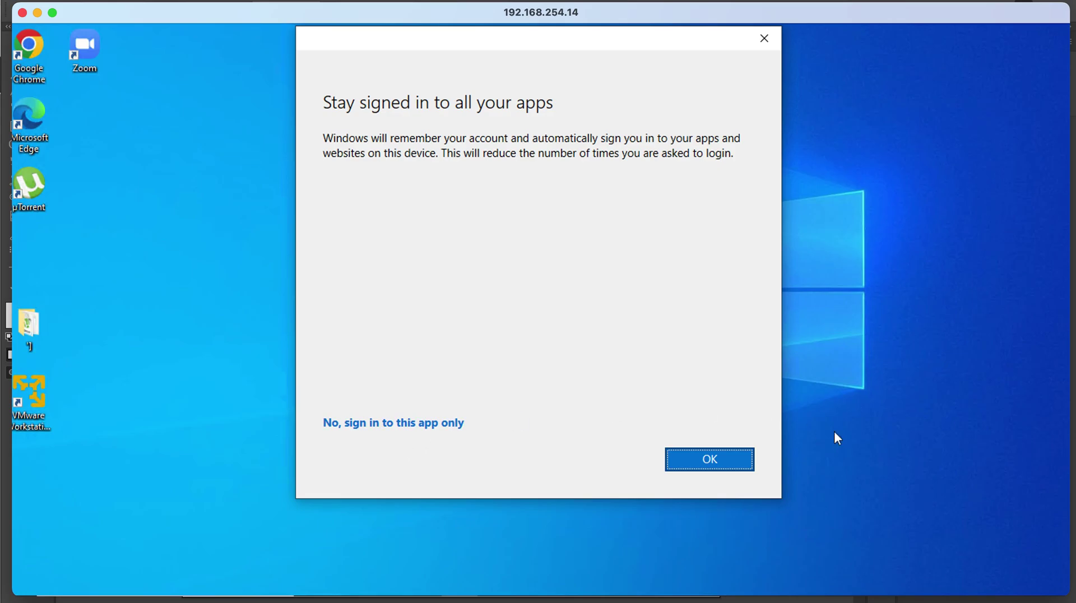
Accept staying signed in to all apps and let device registration complete.
left_click(711, 464)
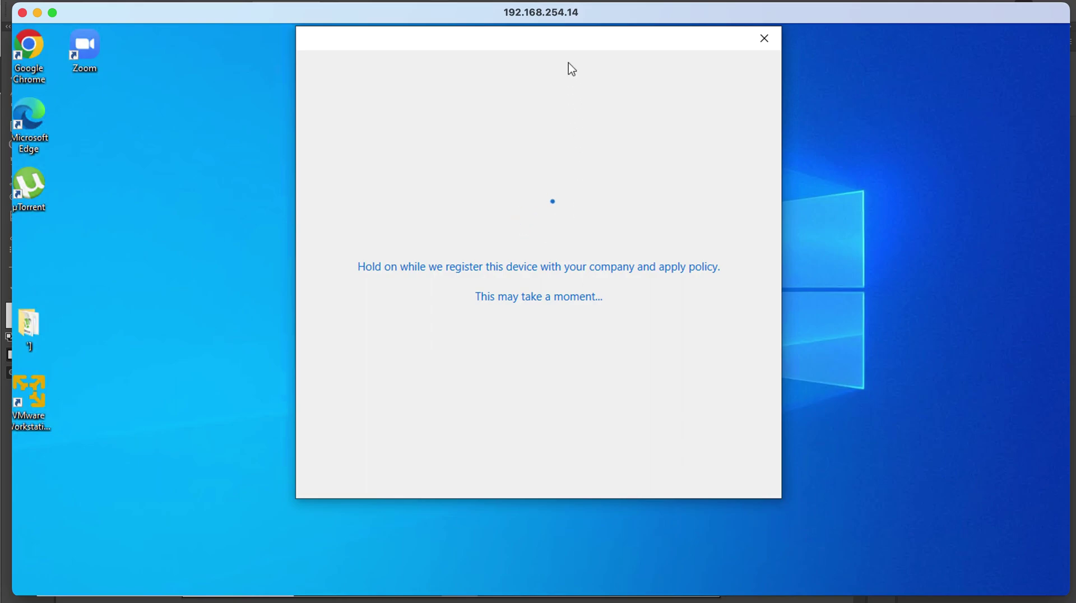
left_click_drag(565, 38, 546, 56)
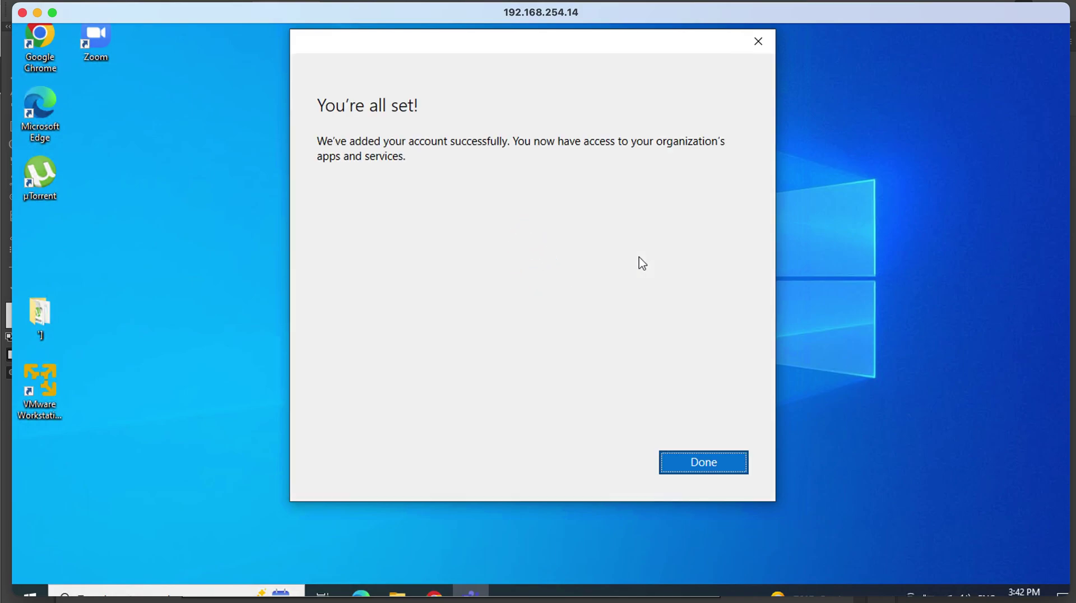
Close the 'You're all set!' confirmation, then go from Chat to the Teams page once Teams loads.
left_click(704, 462)
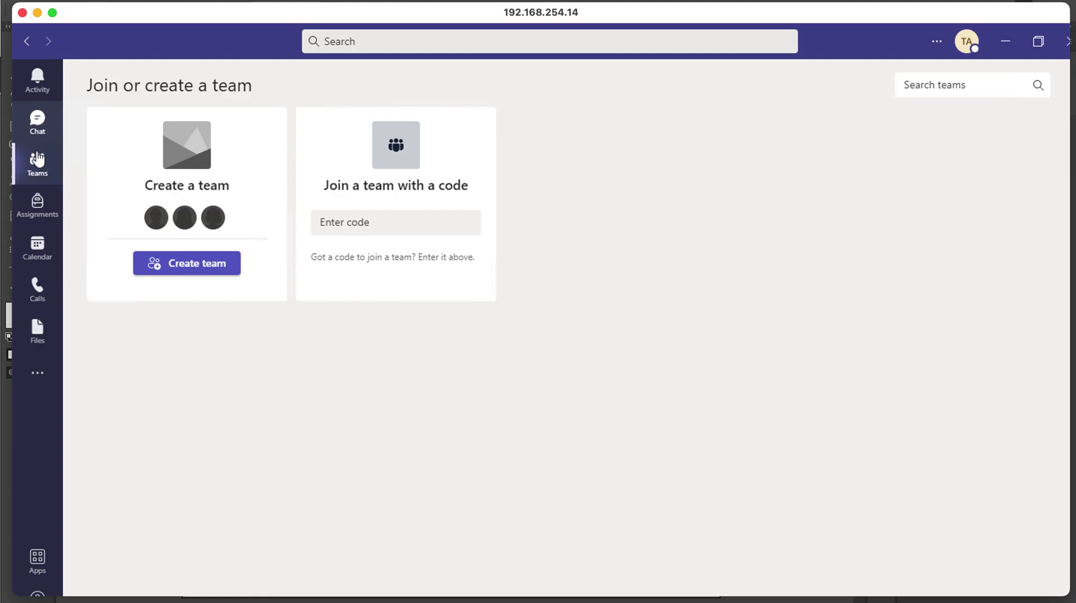
left_click(36, 121)
left_click(49, 174)
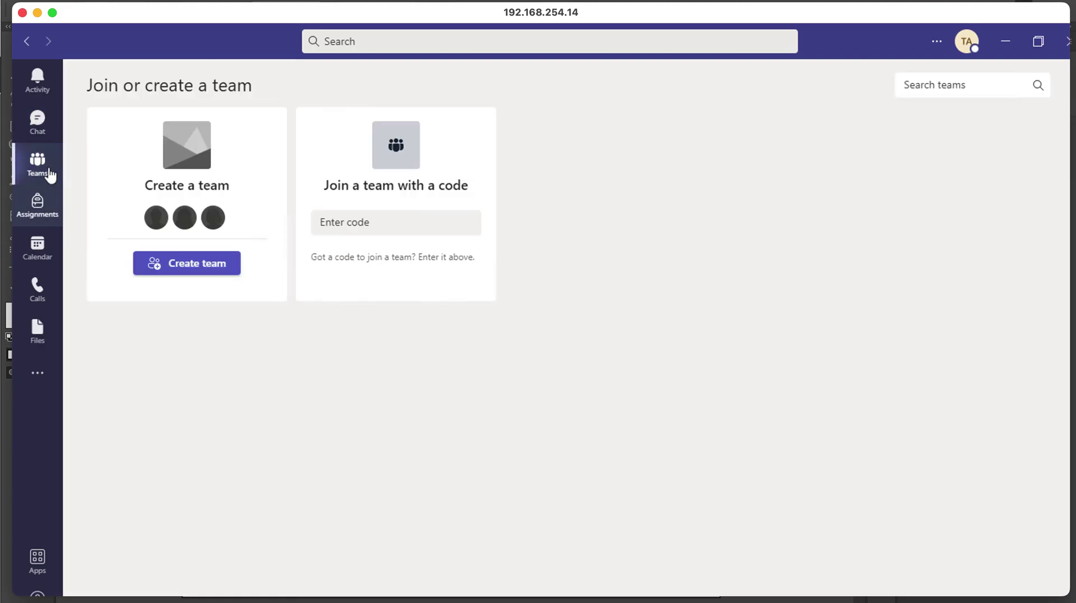